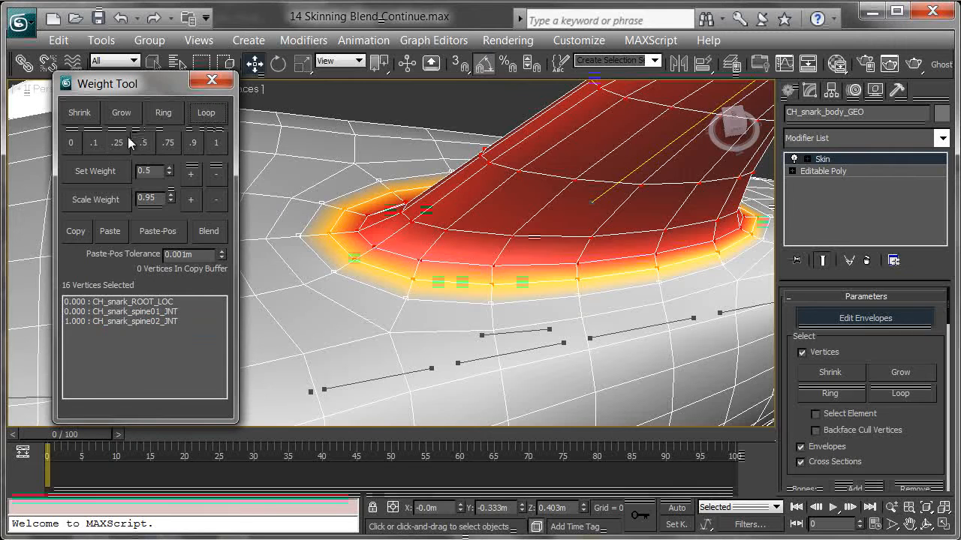
- Select the ring of body vertices just outside the dorsal fin base and set their fin joint weight to 0.1
left_click(492, 330)
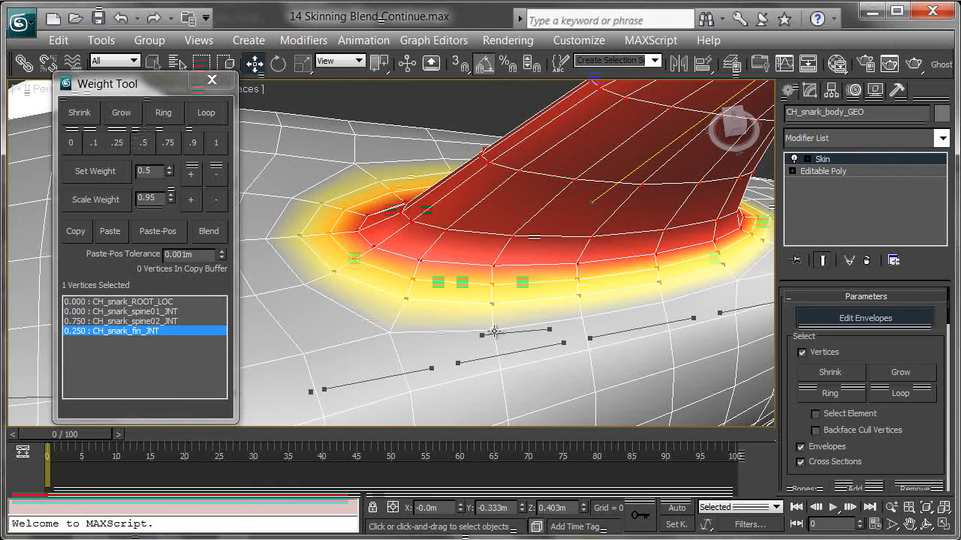
left_click(581, 319, "ctrl")
left_click(217, 113)
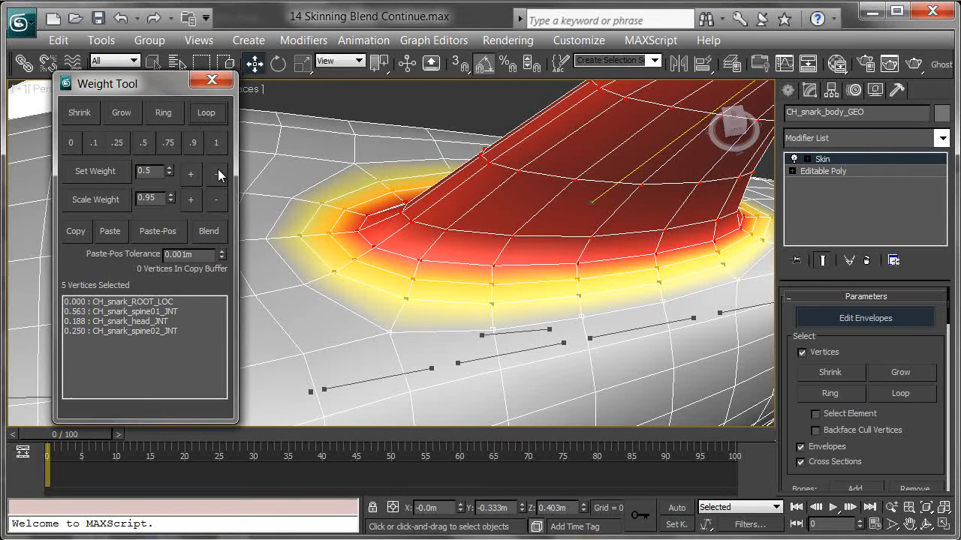
left_click(307, 285, "ctrl")
left_click(212, 115)
middle_click_drag(360, 181, 419, 248, "alt")
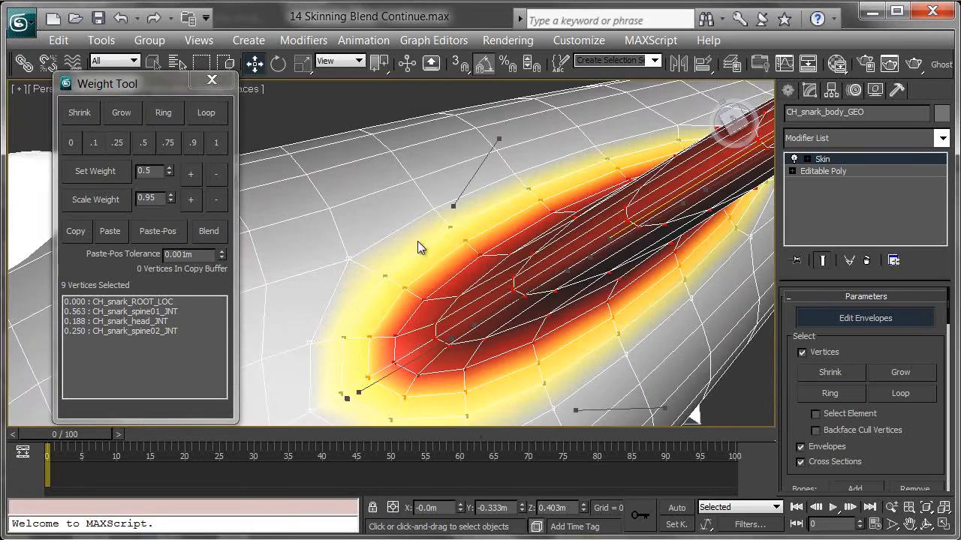
left_click(434, 205, "ctrl")
left_click(218, 114)
middle_click_drag(584, 280, 564, 276, "alt")
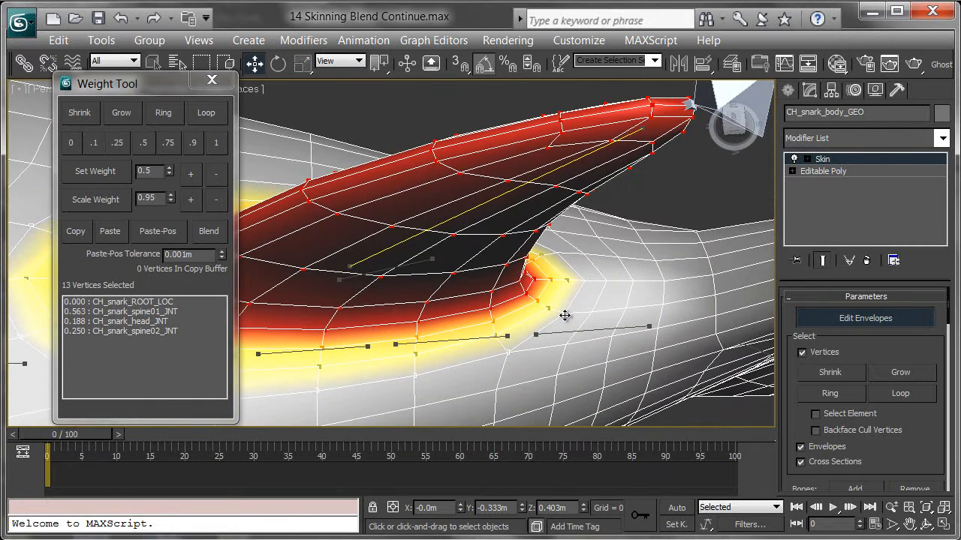
left_click(97, 142)
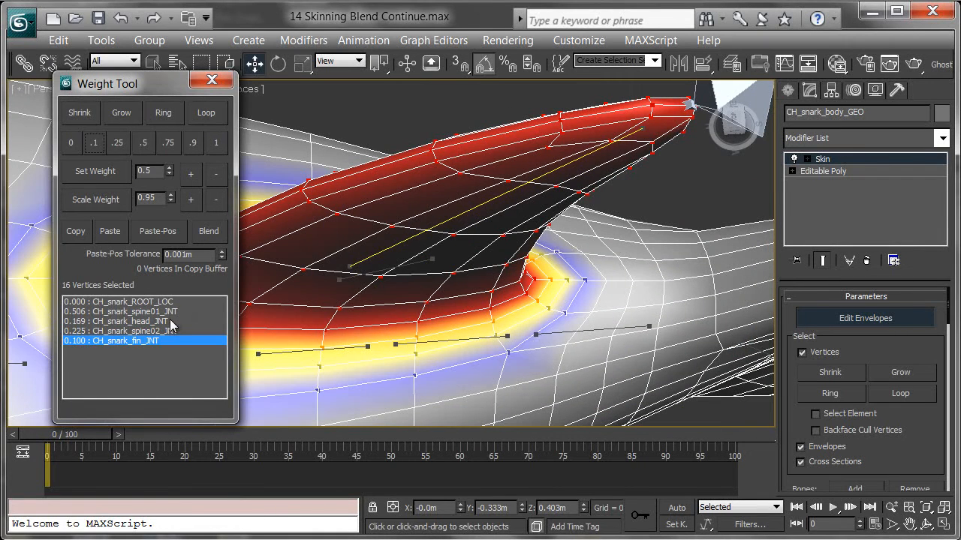
- Move the animation to frame 46 and examine how the fin base deforms from several angles
middle_click_drag(578, 255, 697, 192, "alt")
middle_click_drag(390, 287, 452, 269, "alt")
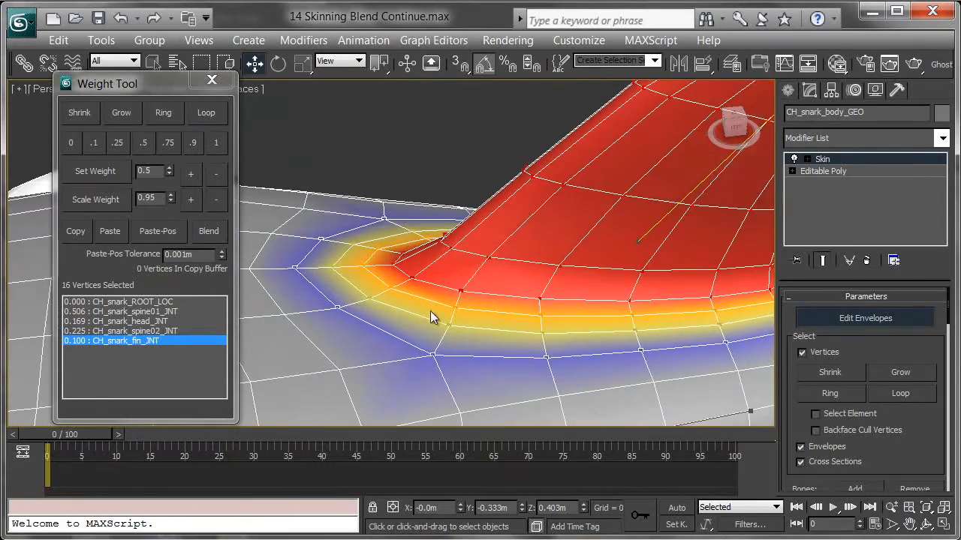
left_click_drag(77, 434, 376, 449)
middle_click_drag(475, 200, 523, 305, "alt")
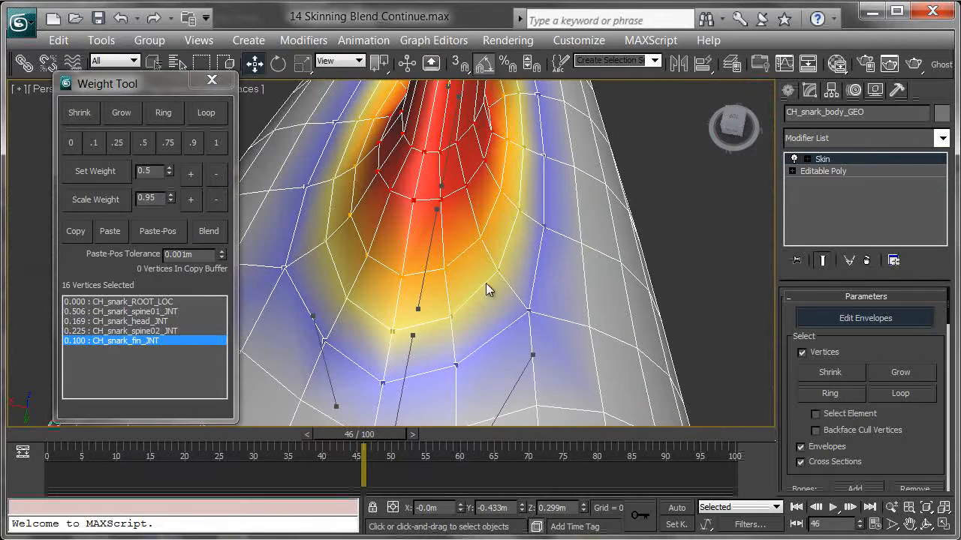
middle_click_drag(447, 216, 604, 151, "alt")
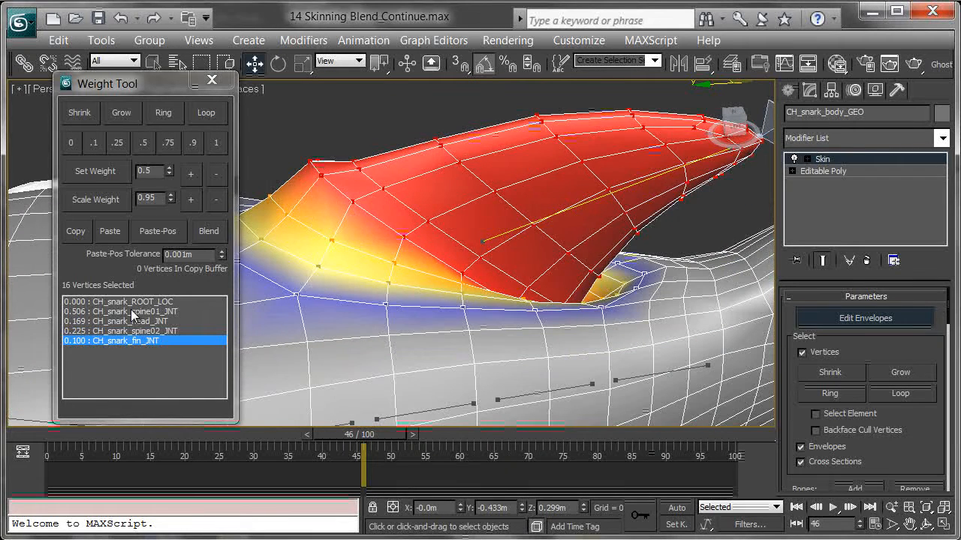
- Review the influence of the spine02, spine01 and head joints around the fin base
left_click(157, 330)
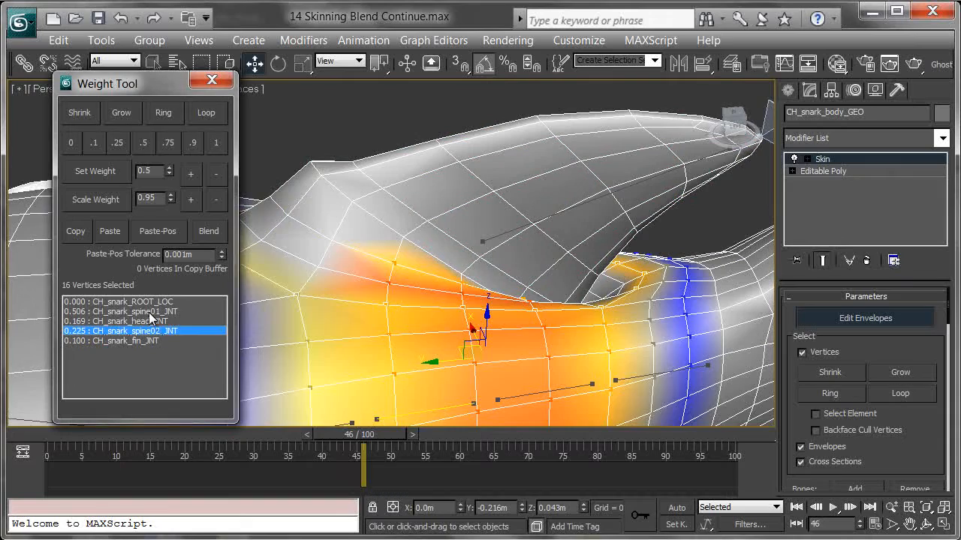
left_click(149, 312)
left_click(158, 321)
mouse_move(412, 322)
middle_mouse_down("alt")
mouse_move(611, 277)
mouse_move(486, 273)
mouse_move(555, 318)
mouse_move(575, 293)
mouse_move(495, 249)
mouse_move(470, 292)
mouse_move(461, 211)
mouse_move(493, 216)
mouse_move(479, 186)
mouse_move(554, 333)
mouse_move(491, 209)
mouse_move(511, 301)
mouse_move(557, 306)
mouse_move(526, 261)
mouse_move(701, 202)
middle_mouse_up("alt")
scroll(461, 211, "down", 2)
scroll(492, 208, "up", 2)
- Turn off envelope editing, select the head joint through the wireframe mesh and rotate it to test the body's deformation
left_click(871, 319)
scroll(698, 203, "down", 4)
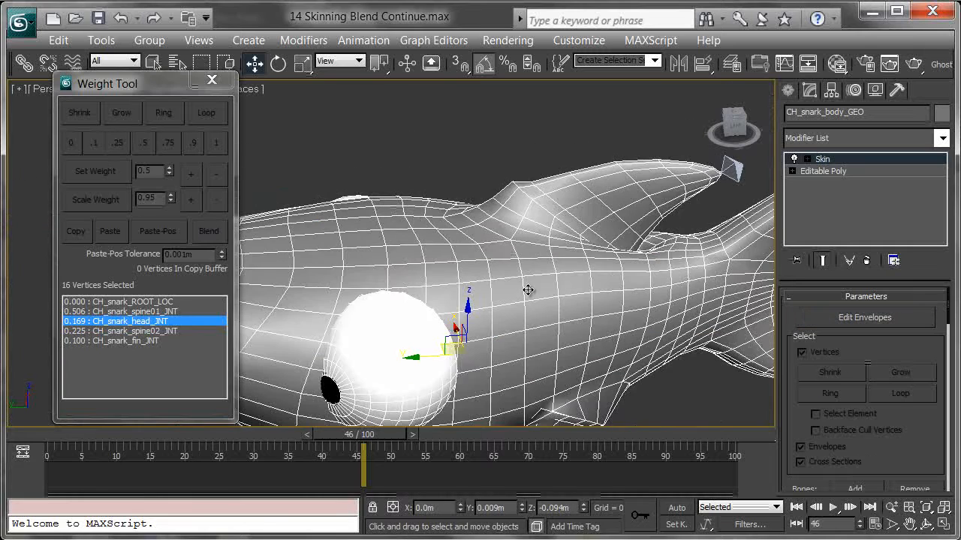
middle_click_drag(528, 290, 522, 289)
key("F3")
left_click(450, 318)
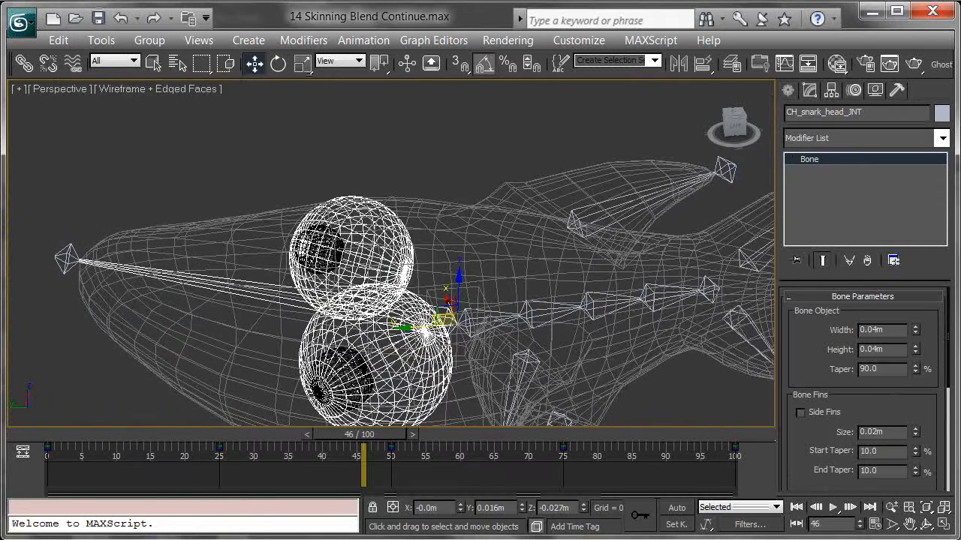
key("F3")
key("e")
mouse_move(461, 296)
left_mouse_down()
mouse_move(482, 292)
mouse_move(483, 237)
mouse_move(418, 278)
mouse_move(489, 274)
mouse_move(516, 253)
mouse_move(393, 215)
mouse_move(468, 231)
mouse_move(520, 190)
left_mouse_up()
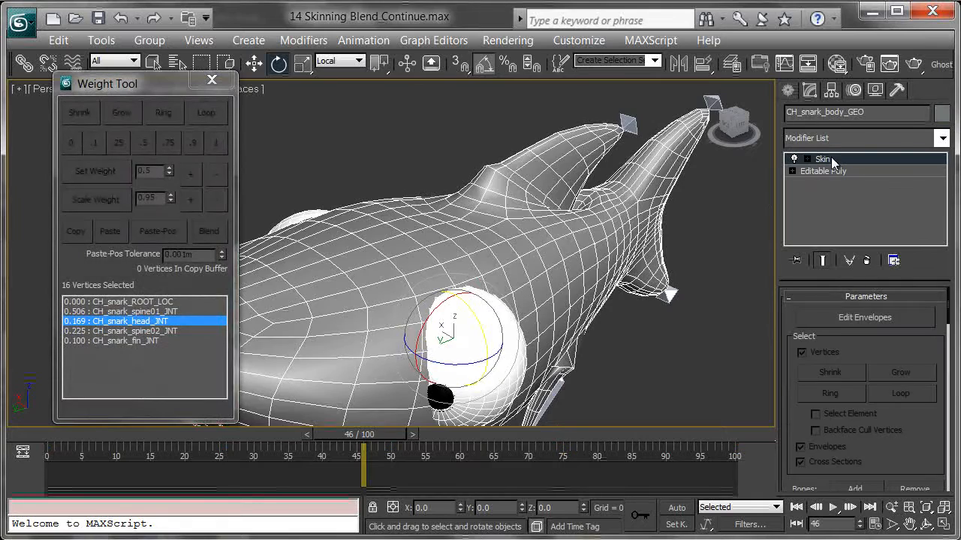
- Resume envelope editing in the body's Skin modifier and display the spine01 joint's weights near the fin
left_click(835, 158)
middle_click_drag(575, 197, 549, 210, "alt")
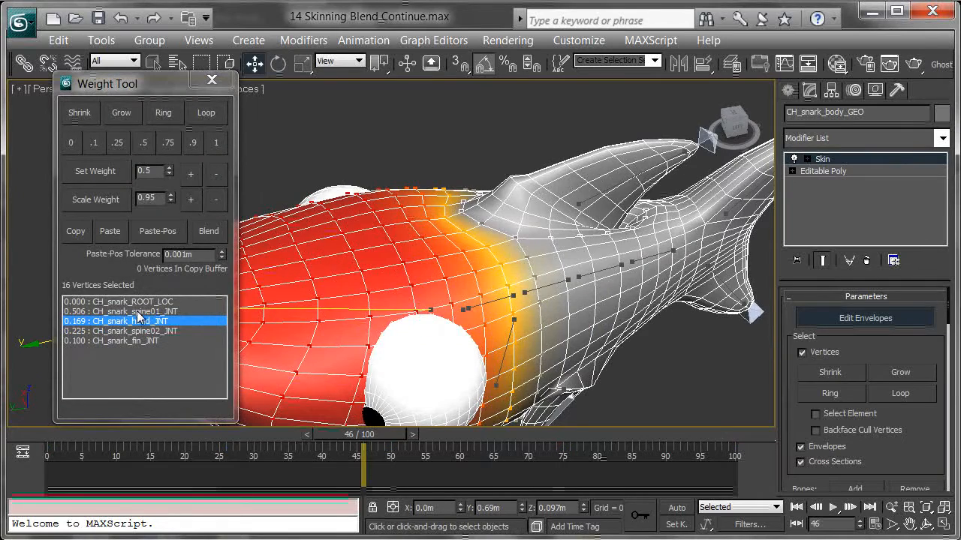
left_click(140, 311)
scroll(451, 279, "up", 2)
middle_click_drag(451, 279, 473, 267)
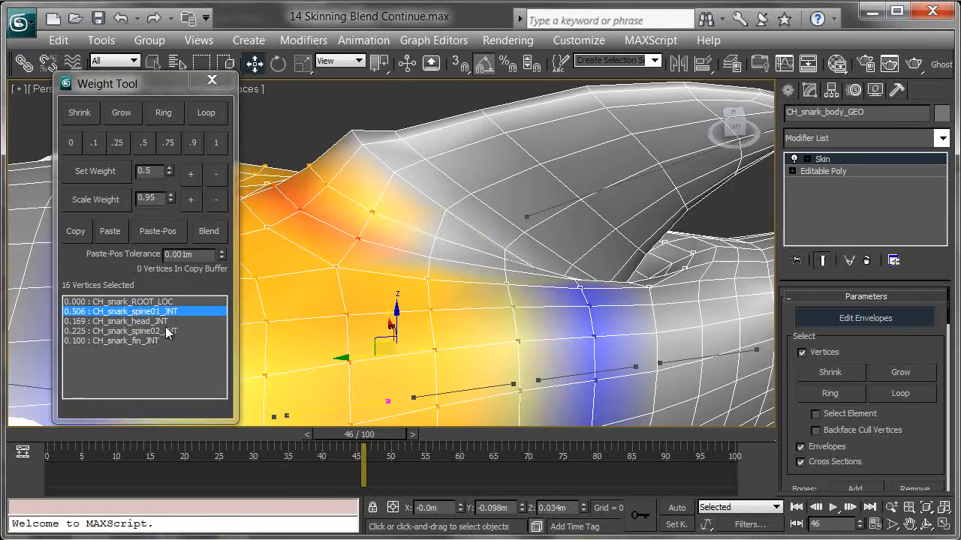
- Grow a selection from one vertex at the fin's front base and set its spine02 joint weight to 0.25
left_click(166, 331)
middle_click_drag(350, 293, 567, 302, "alt")
left_click(445, 235)
middle_click_drag(472, 171, 569, 131, "alt")
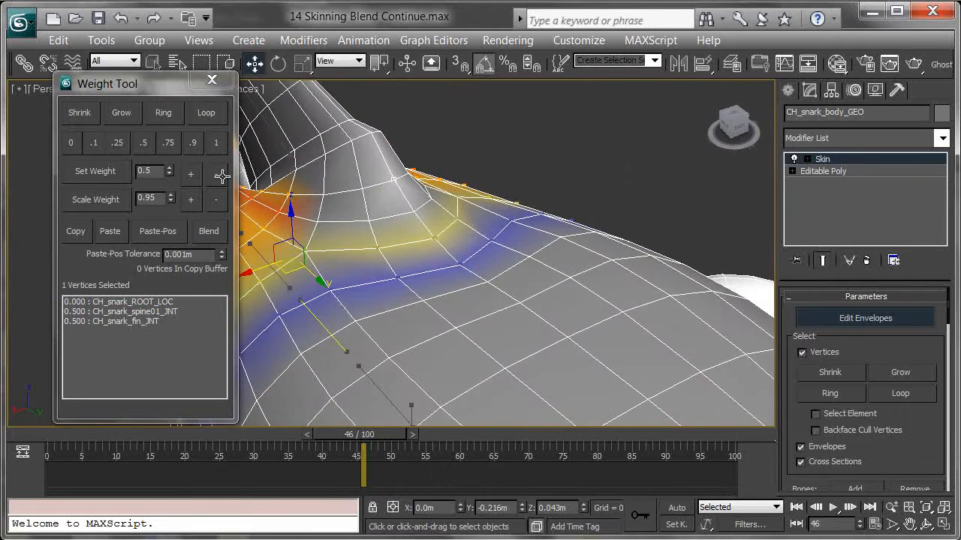
left_click(121, 112)
middle_click_drag(330, 167, 311, 212, "alt")
left_click(117, 142)
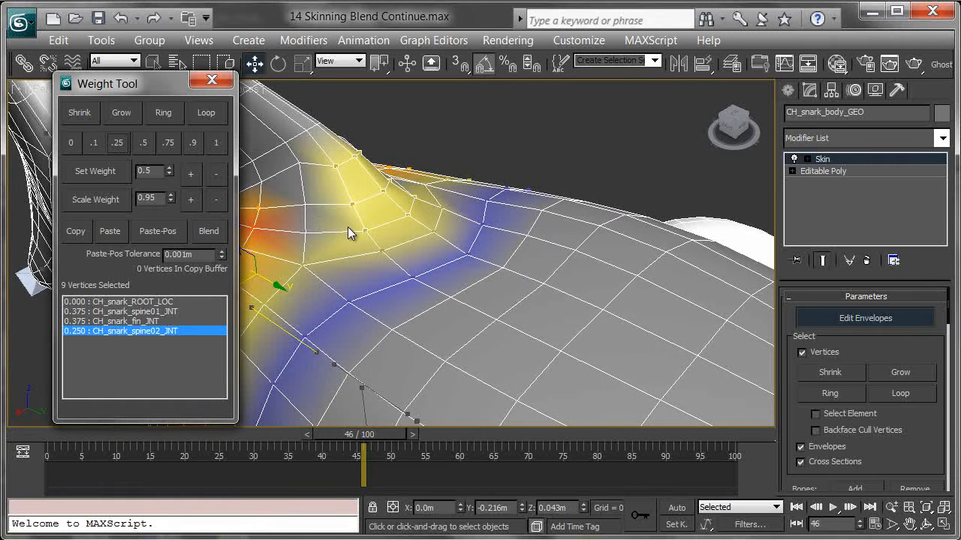
- Select the next row of six vertices up the fin's leading base and set their spine02 weight to 0.25
left_click(309, 203)
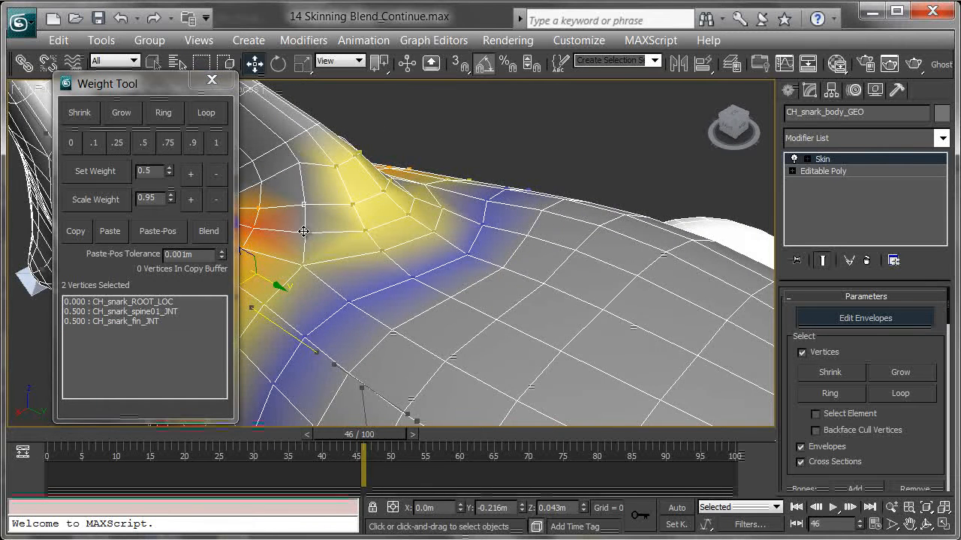
left_click(301, 164, "ctrl")
middle_click_drag(302, 164, 484, 225, "alt")
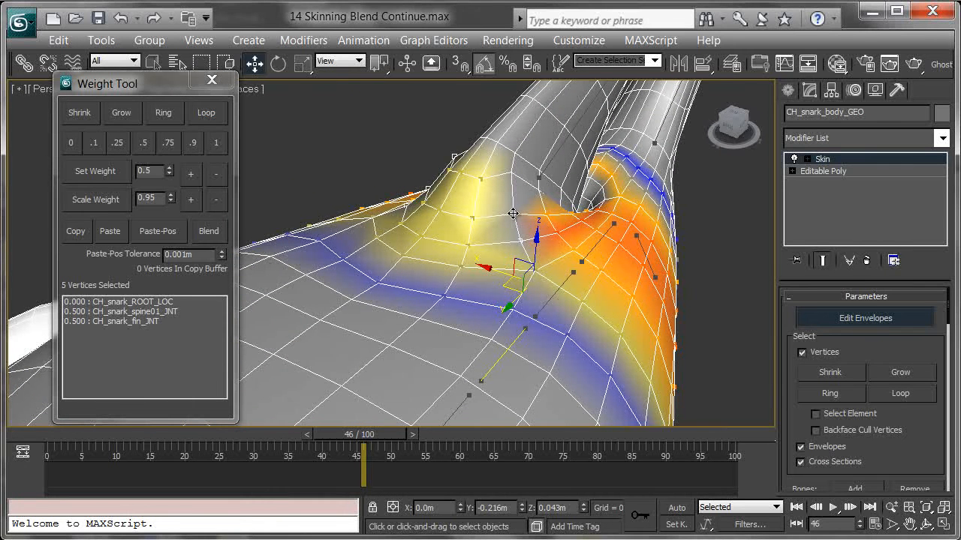
left_click(511, 173, "ctrl")
left_click(128, 141)
middle_click_drag(467, 215, 513, 291, "alt")
middle_click_drag(454, 271, 448, 132, "alt")
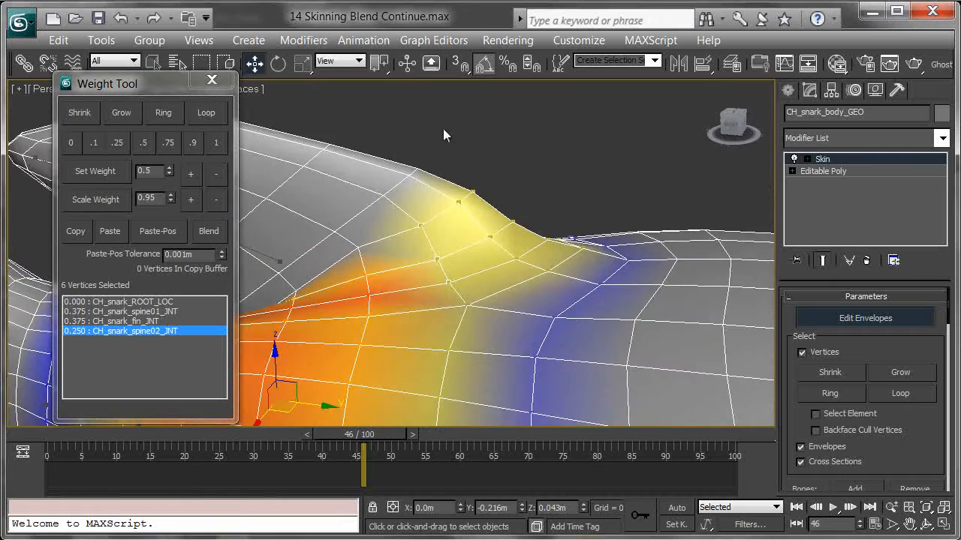
- Select the seven fully fin-weighted vertices higher on the fin's front and lower their spine02 weight from an initial 0.1 to 0.05
left_click_drag(402, 181, 398, 186)
middle_click_drag(384, 199, 433, 252, "alt")
left_click(410, 240, "ctrl")
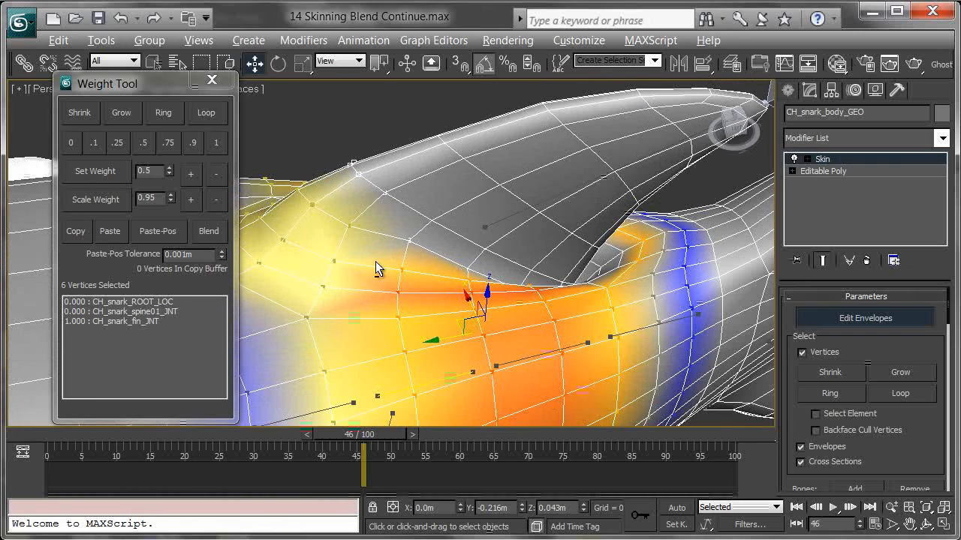
middle_click_drag(333, 244, 528, 283, "alt")
left_click(377, 282, "ctrl")
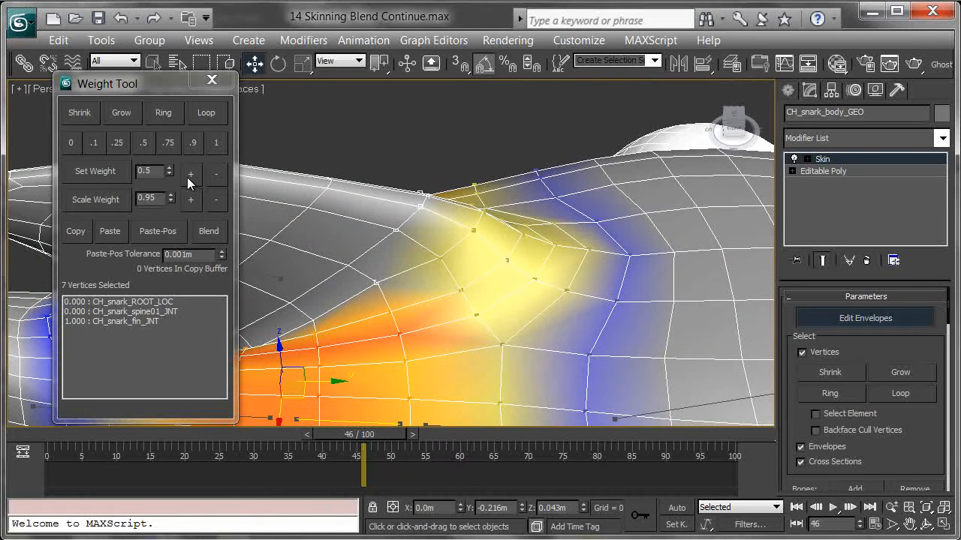
left_click(93, 142)
middle_click_drag(451, 244, 492, 153, "alt")
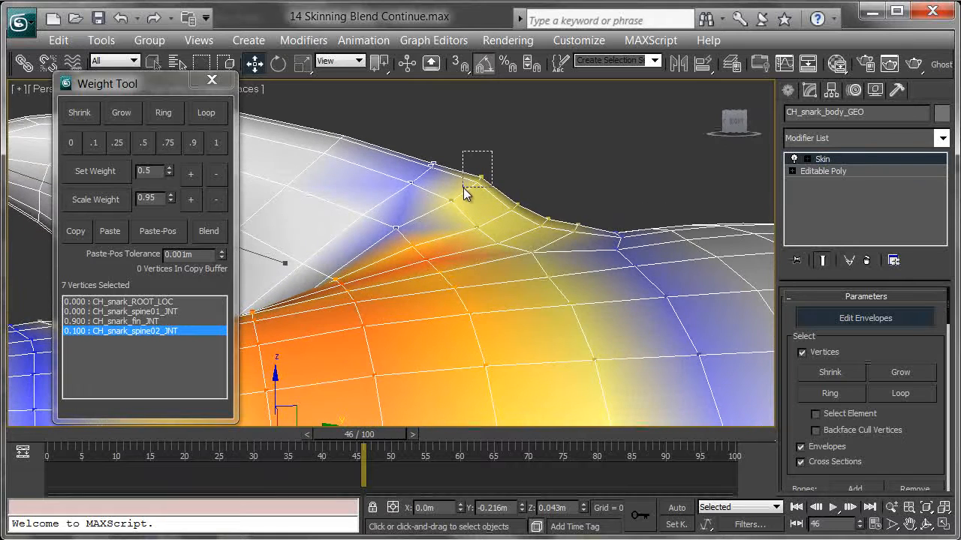
left_click(218, 177)
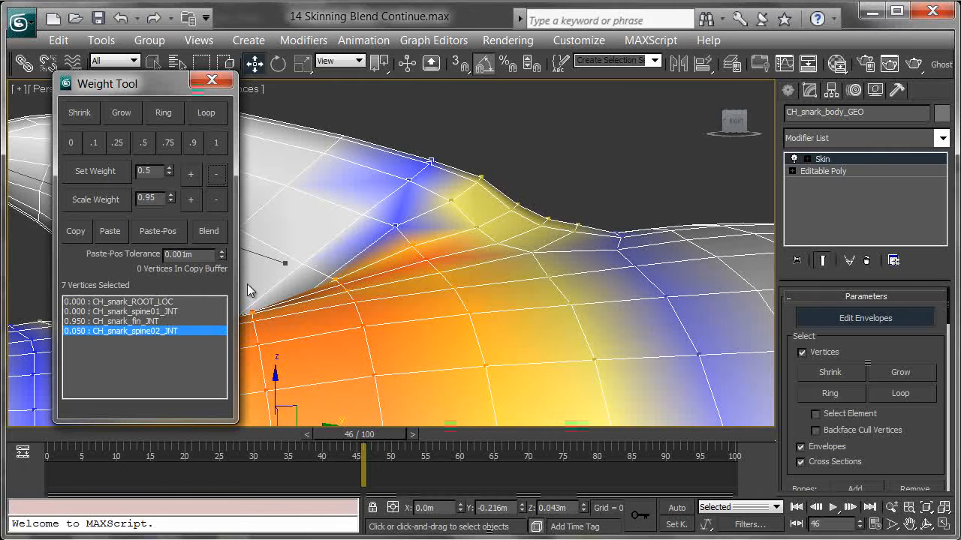
- Select the five vertices in the row below, try a spine02 weight of 0.1, and raise it to 0.25
middle_click_drag(511, 149, 500, 147, "alt")
left_click_drag(501, 143, 456, 199)
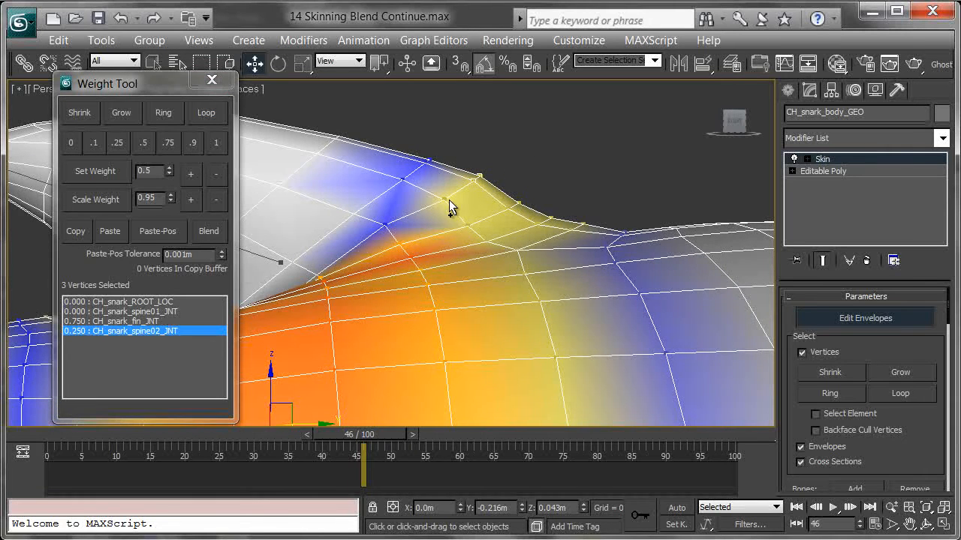
middle_click_drag(559, 200, 373, 252, "alt")
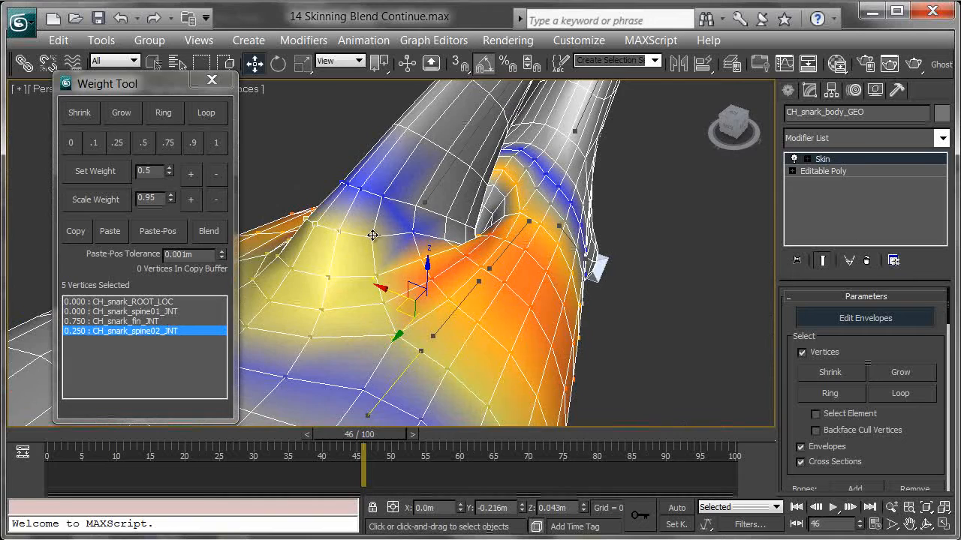
middle_click_drag(464, 271, 398, 240, "alt")
left_click(100, 144)
middle_click_drag(473, 270, 403, 233, "alt")
left_click(193, 176)
left_click(193, 178)
middle_click_drag(481, 204, 343, 348, "alt")
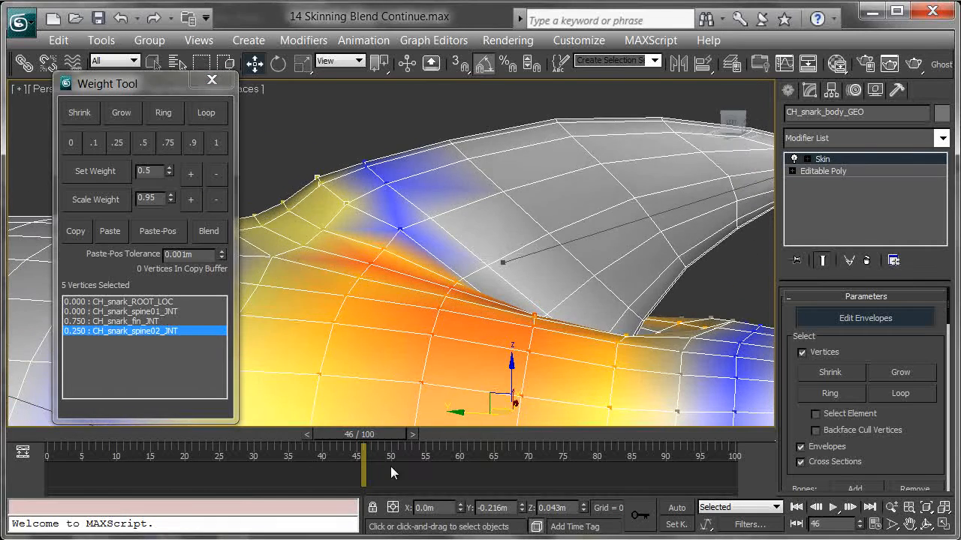
- Scrub the animation back and forward to frame 100 and examine the fin base deformation
left_click_drag(371, 444, 164, 443)
middle_click_drag(547, 365, 506, 383, "alt")
left_click_drag(192, 445, 735, 412)
middle_click_drag(623, 316, 595, 323, "alt")
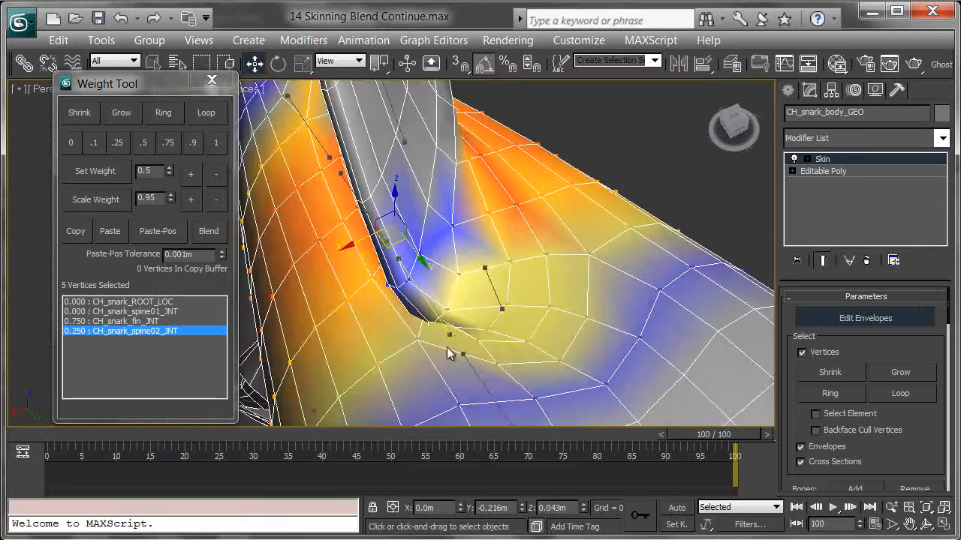
middle_click_drag(460, 332, 478, 328, "alt")
- Set the spine01 joint weight of the five selected fin-front vertices to 0.25
left_click(164, 312)
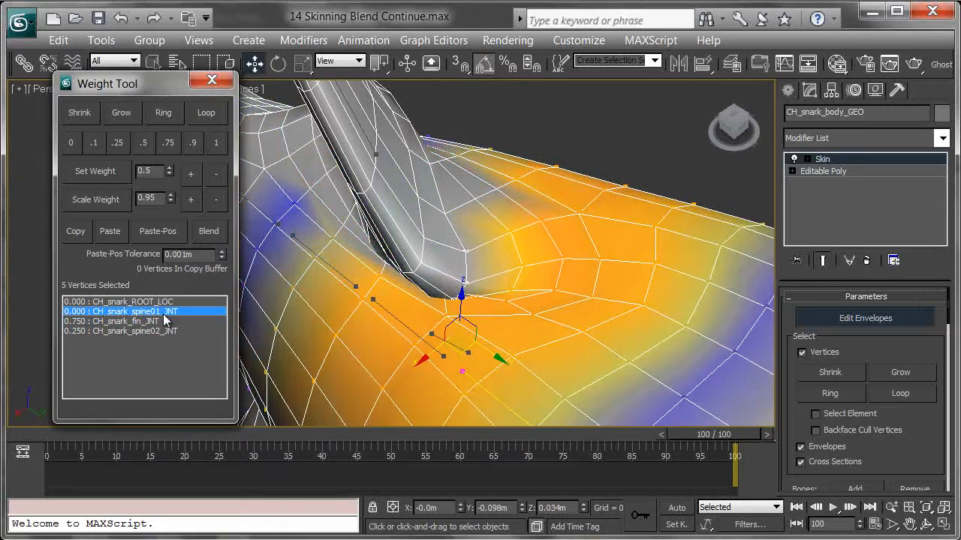
middle_click_drag(588, 263, 537, 281, "alt")
left_click(118, 143)
mouse_move(390, 242)
middle_mouse_down("alt")
mouse_move(461, 242)
mouse_move(515, 208)
mouse_move(389, 259)
middle_mouse_up("alt")
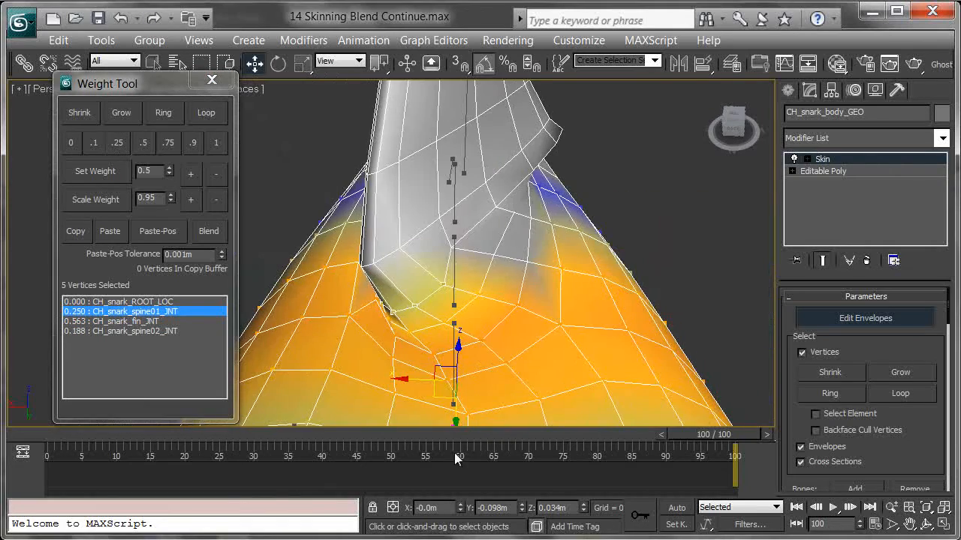
- Move to frame 51, select the five vertices in the row above on the fin's front, and set their spine01 weight to 0.1
left_click_drag(722, 432, 401, 433)
key("w")
middle_click_drag(573, 244, 390, 150, "alt")
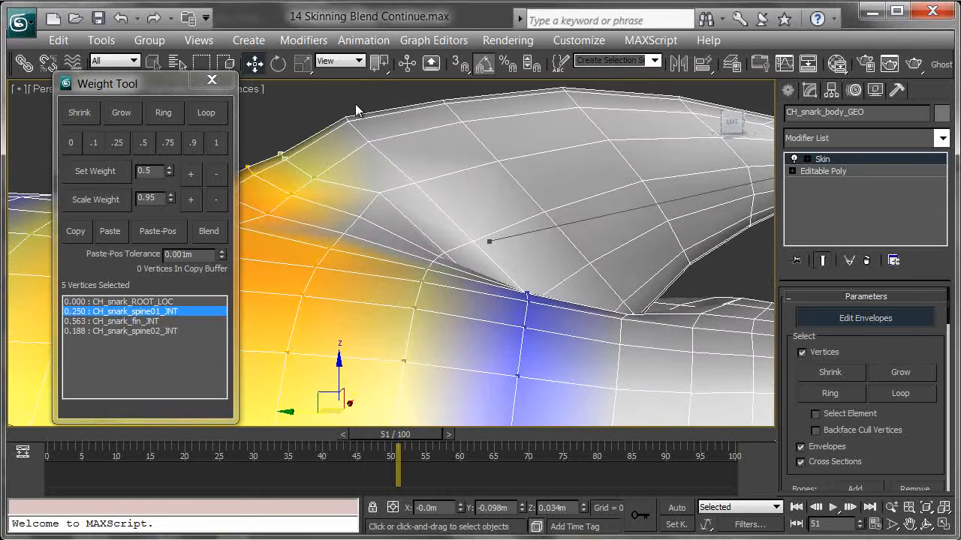
left_click(94, 144)
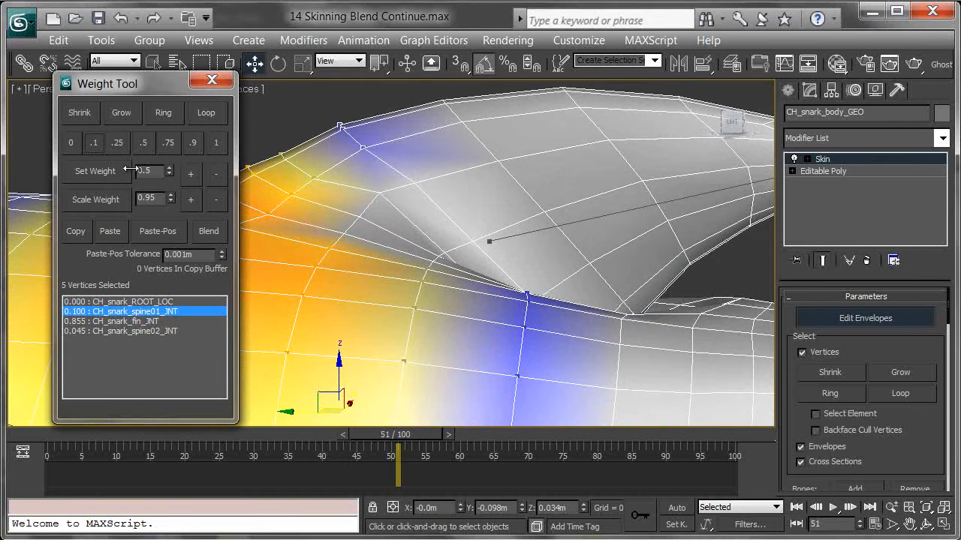
- Select the remaining six vertices down both sides of that fin row and set their spine01 weight to 0.1
left_click(377, 193)
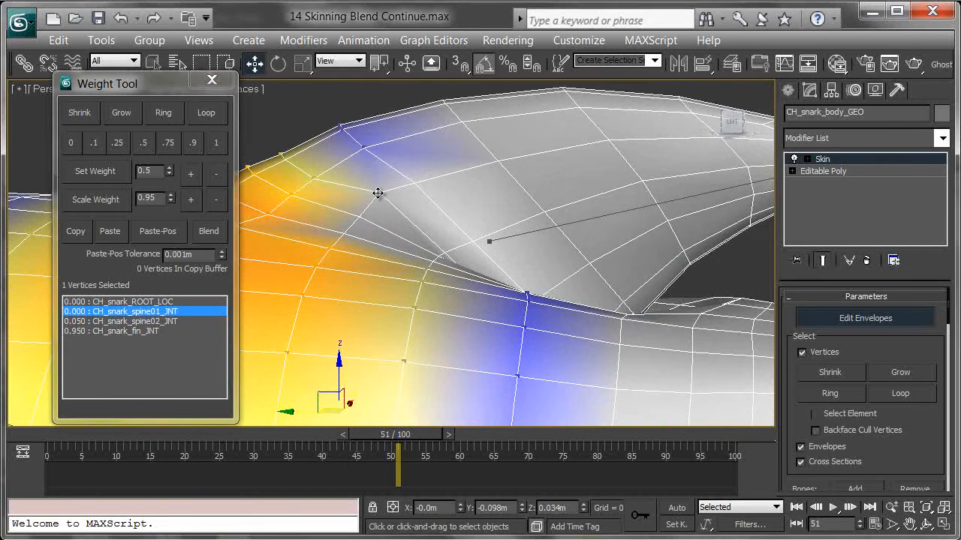
left_click(346, 233, "ctrl")
middle_click_drag(354, 230, 372, 277, "alt")
middle_click_drag(327, 212, 408, 212, "alt")
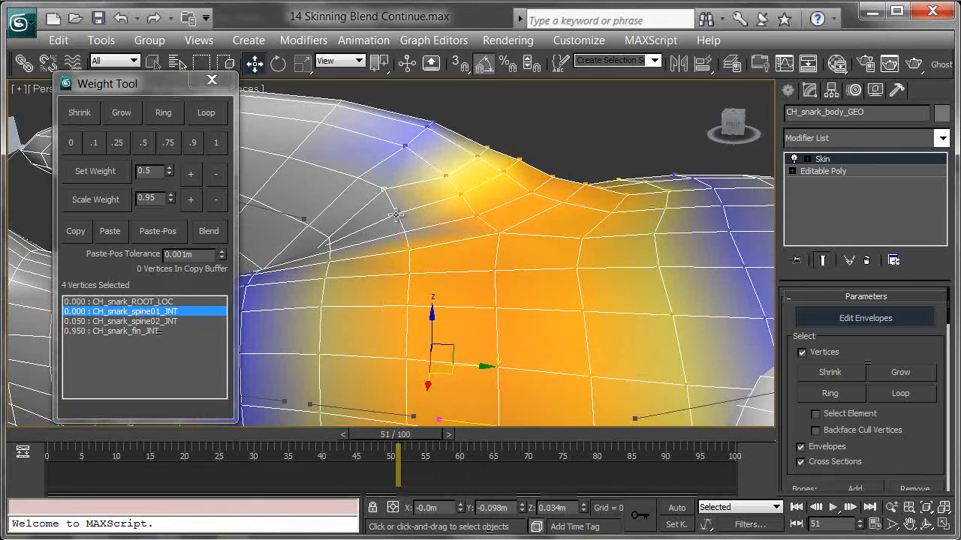
left_click(402, 229, "ctrl")
middle_click_drag(401, 229, 420, 248, "alt")
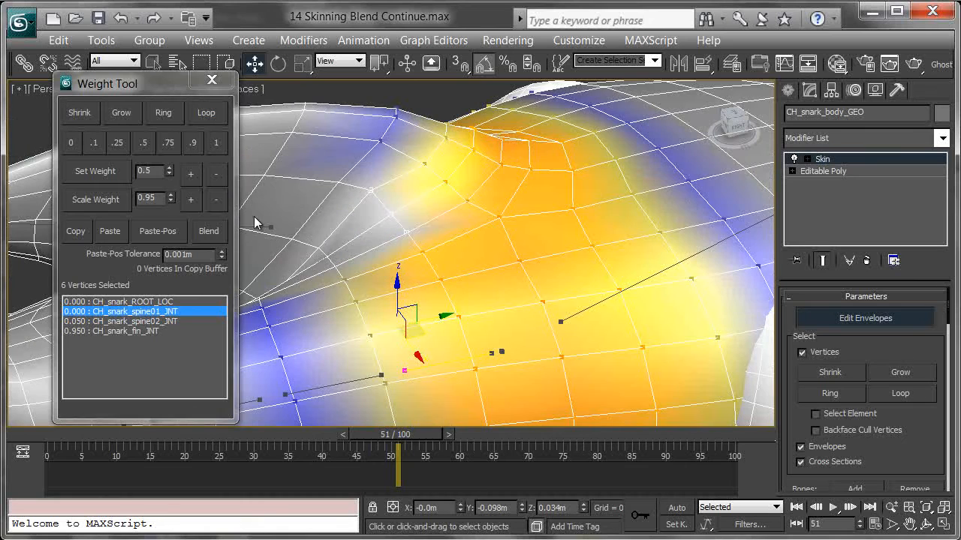
left_click(93, 142)
middle_click_drag(360, 225, 383, 222, "alt")
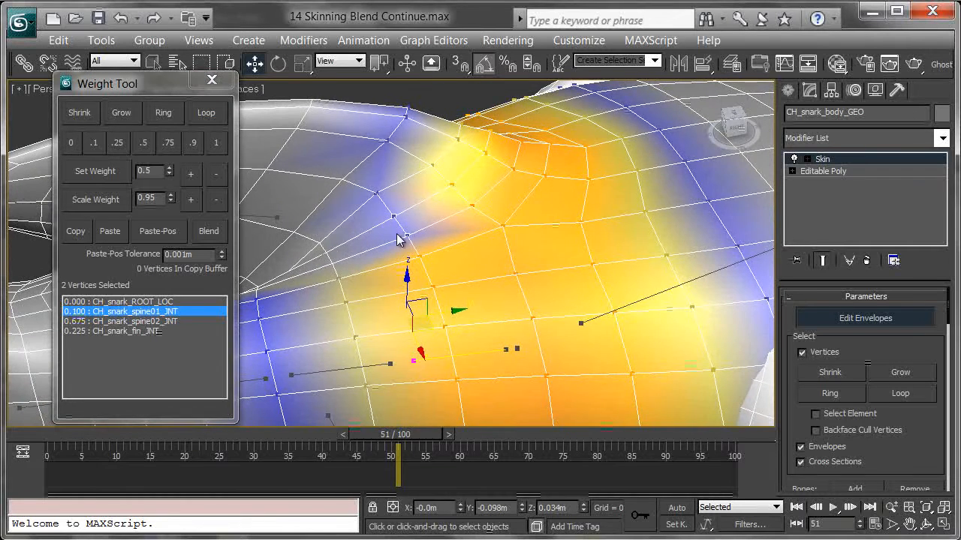
- Set the spine01 weight of the lowest vertices in that fin row to 0.25 on both sides of the fin
left_click(120, 144)
middle_click_drag(617, 189, 401, 272, "alt")
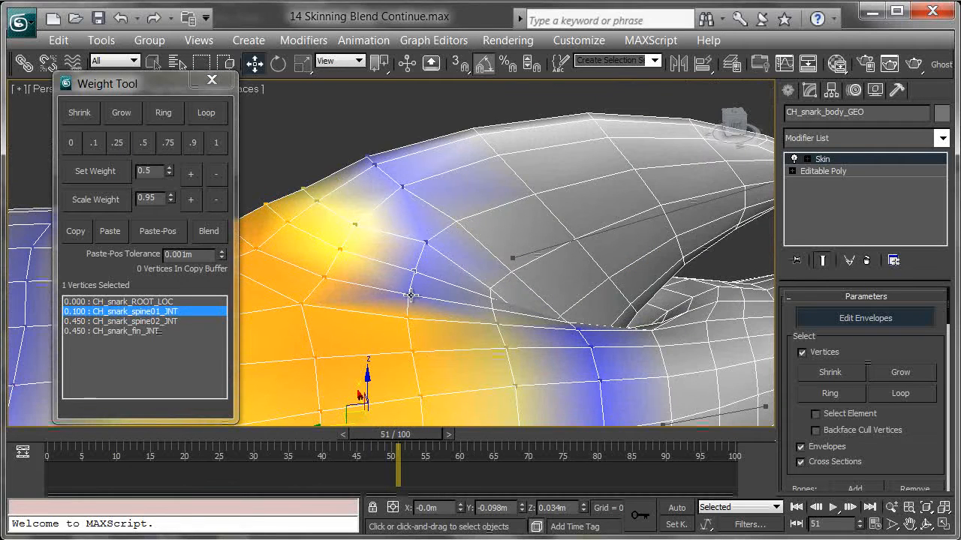
left_click(118, 142)
middle_click_drag(495, 233, 441, 234, "alt")
- Select four vertices further back along both sides of the fin base and set their spine01 weight to 0.1
left_click(430, 238)
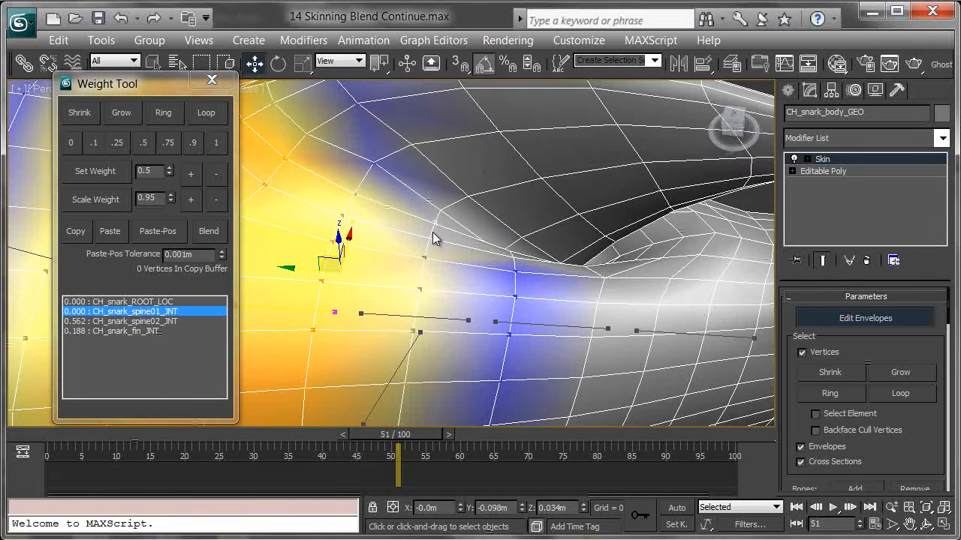
middle_click_drag(403, 268, 342, 216, "alt")
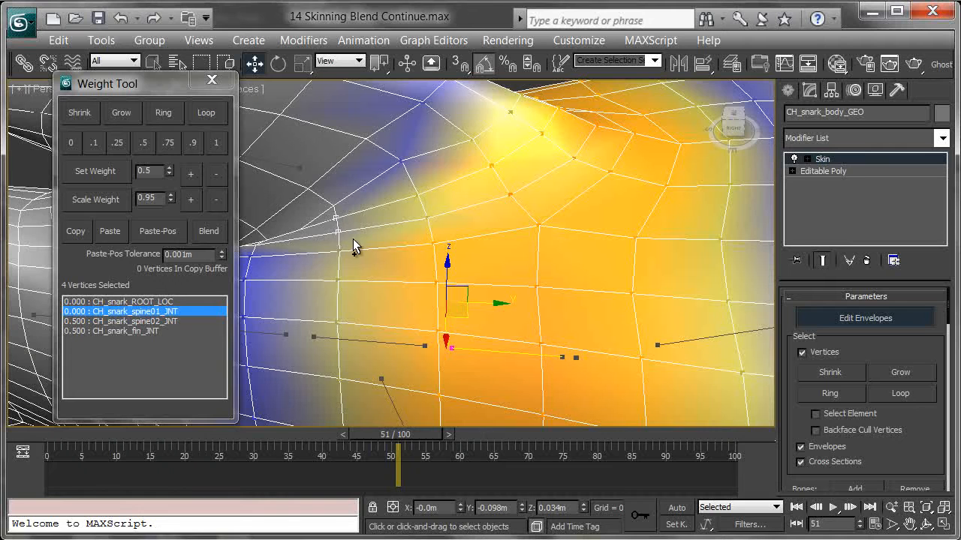
left_click(95, 142)
middle_click_drag(480, 225, 543, 226, "alt")
- Move to frame 100, examine the fin base and choose the spine02 joint for weighting
left_click_drag(385, 430, 712, 413)
middle_click_drag(712, 412, 492, 250, "alt")
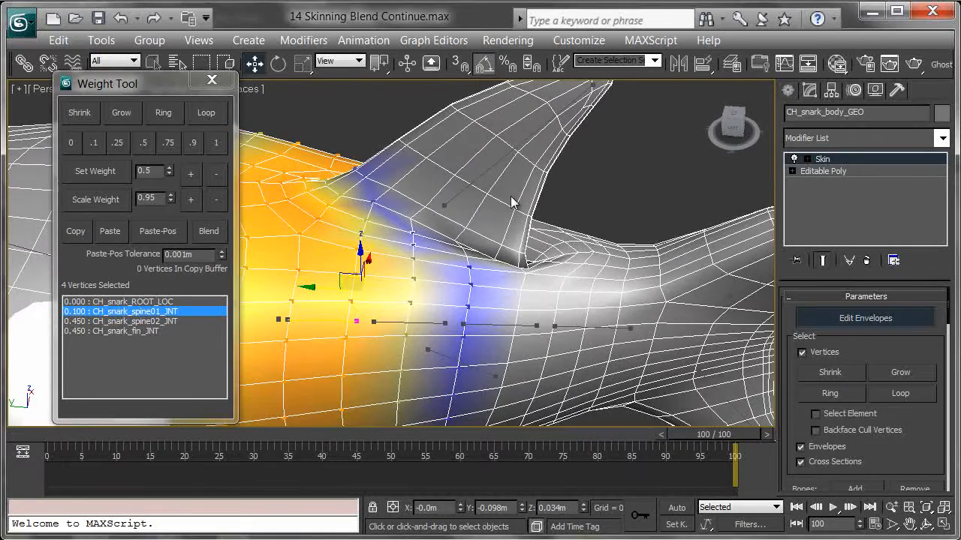
left_click(160, 320)
middle_click_drag(543, 275, 485, 255, "alt")
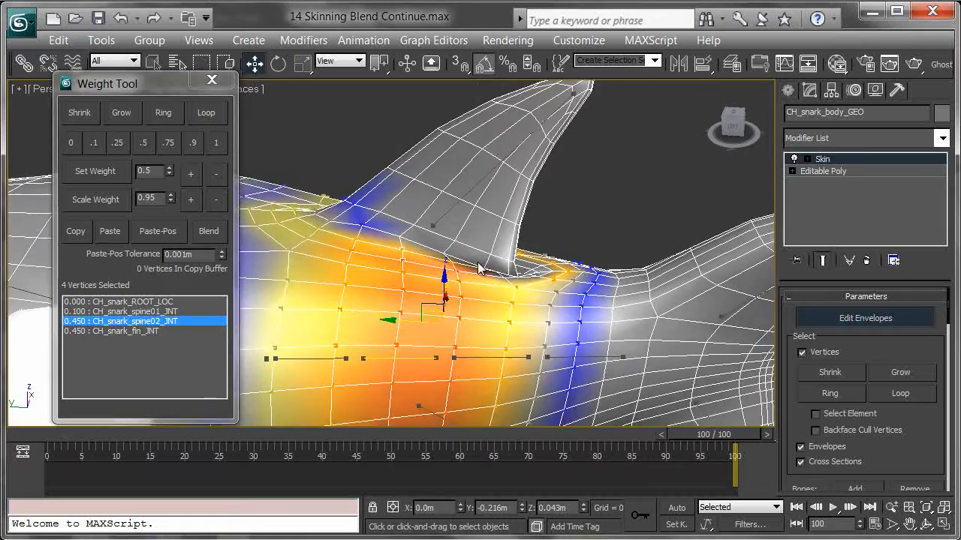
scroll(485, 256, "up", 3)
- Move to frame 34, select two vertices on opposite sides of the fin's lower edge, and set their spine02 weight to 0.25
left_click_drag(734, 449, 302, 407)
key("w")
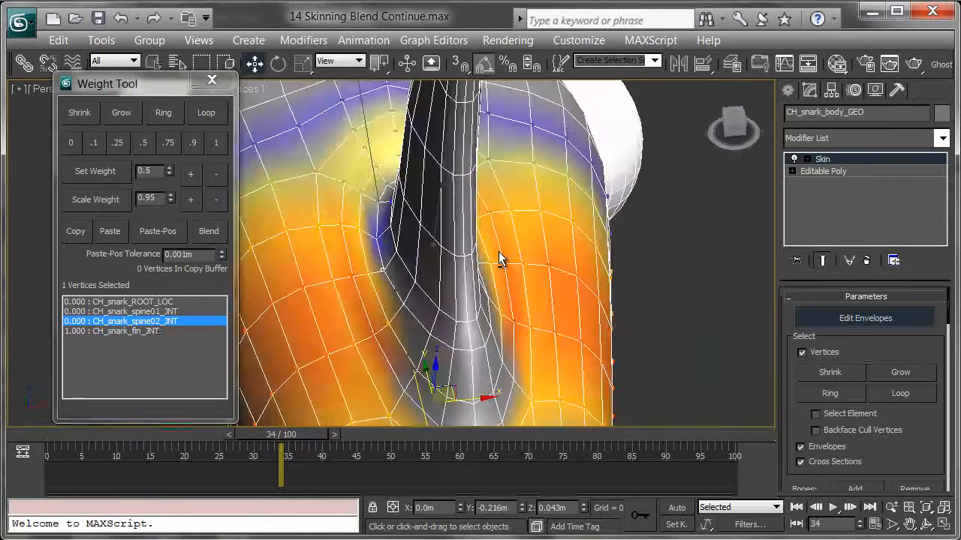
middle_click_drag(499, 253, 412, 296, "alt")
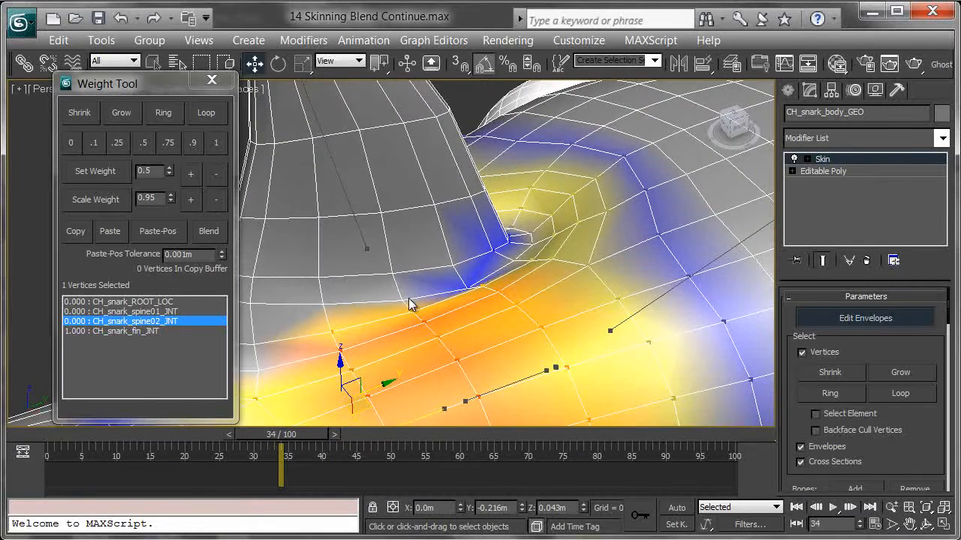
left_click(116, 143)
mouse_move(428, 222)
middle_mouse_down("alt")
mouse_move(440, 225)
mouse_move(384, 215)
mouse_move(397, 197)
mouse_move(386, 278)
mouse_move(455, 227)
mouse_move(443, 231)
middle_mouse_up("alt")
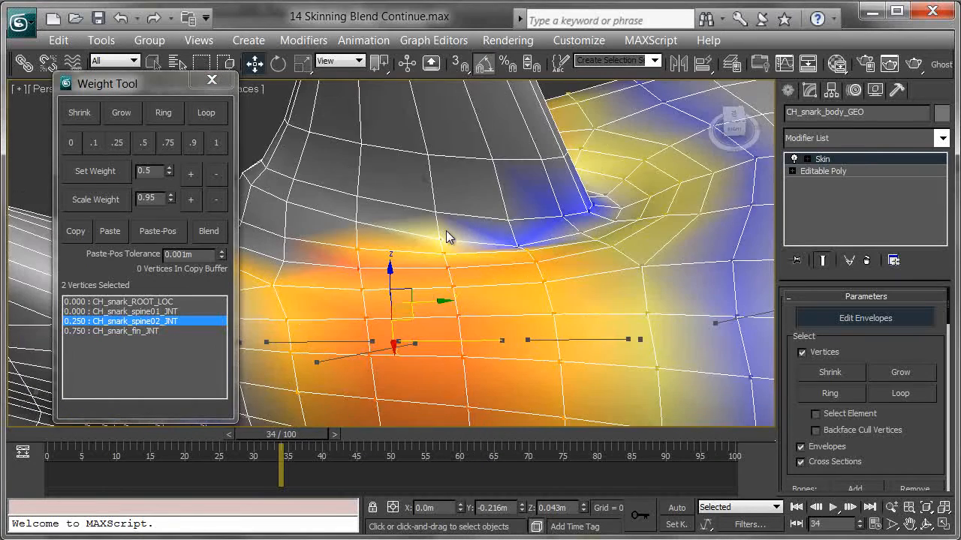
- Select a vertex at the fin's rear base, grow the selection to nine vertices, and set their spine02 weight to 0.25
middle_click_drag(509, 223, 478, 225, "alt")
left_click(454, 191)
middle_click_drag(454, 191, 334, 154, "alt")
left_click(117, 121)
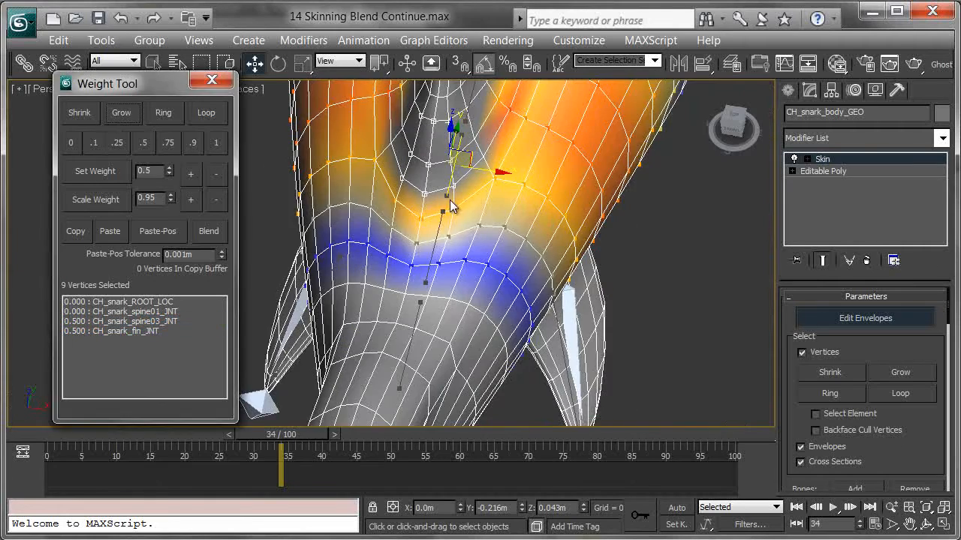
middle_click_drag(407, 192, 524, 169, "alt")
left_click(118, 143)
- Set the spine02 weight of the remaining unblended vertices along one side of the fin's rear base to 0.25
middle_click_drag(450, 188, 552, 211, "alt")
left_click(462, 226)
left_click(458, 246, "ctrl")
left_click(119, 142)
middle_click_drag(465, 188, 442, 198, "alt")
left_click(465, 261)
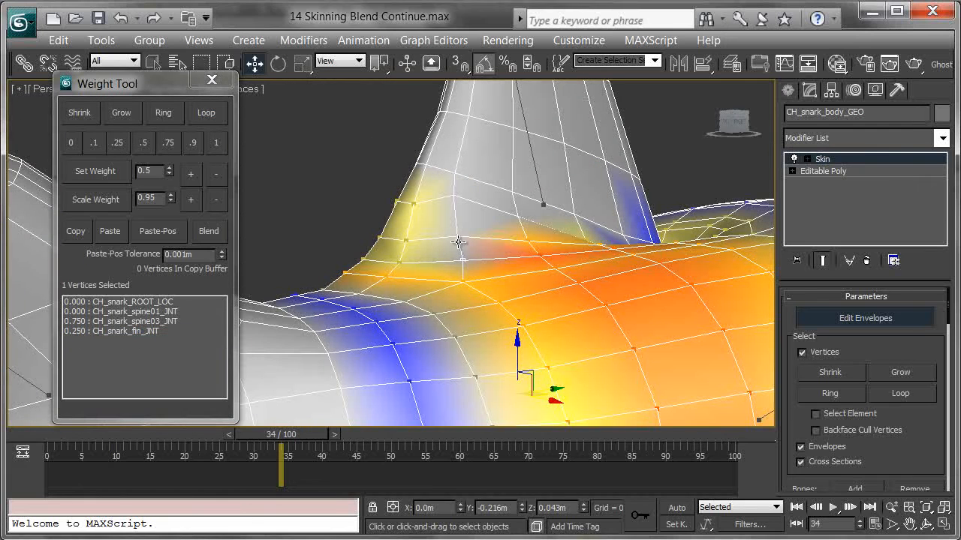
left_click(128, 142)
- Select the two matching vertices on the opposite side of the fin base and set their spine02 weight to 0.25
middle_click_drag(494, 166, 606, 327, "alt")
left_click(441, 280)
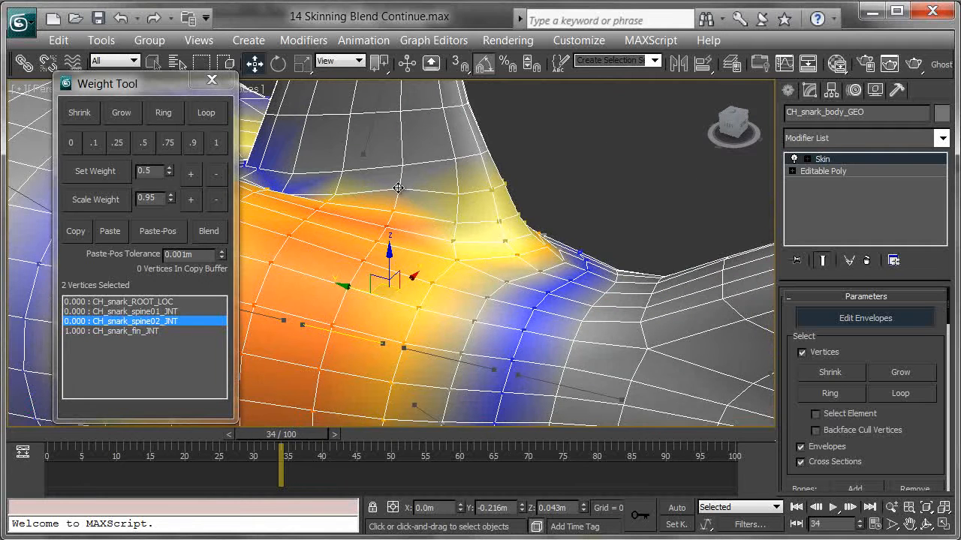
left_click(116, 143)
- Select five vertices in the row above on the fin's rear edge and set their spine02 weight to 0.1
middle_click_drag(487, 200, 514, 188, "alt")
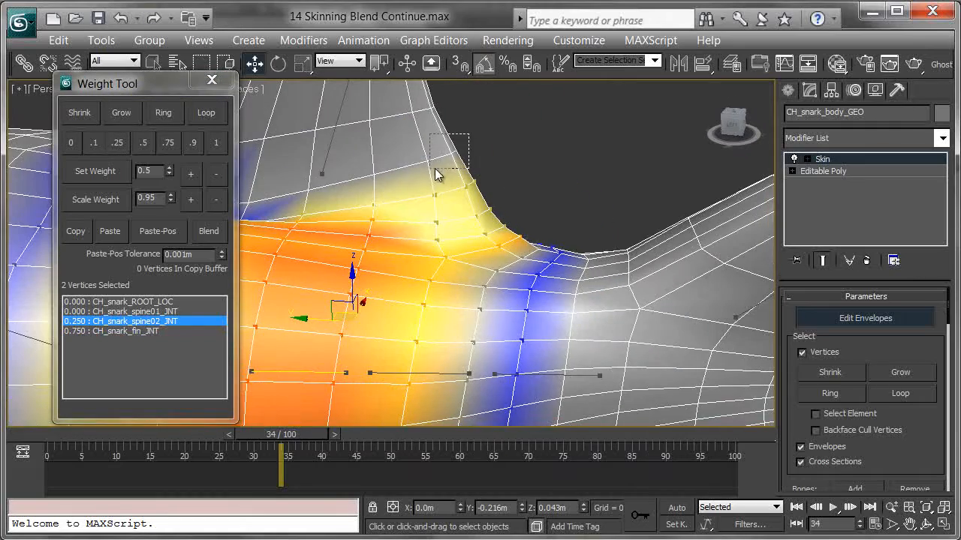
left_click_drag(452, 153, 451, 154)
middle_click_drag(411, 173, 232, 184, "alt")
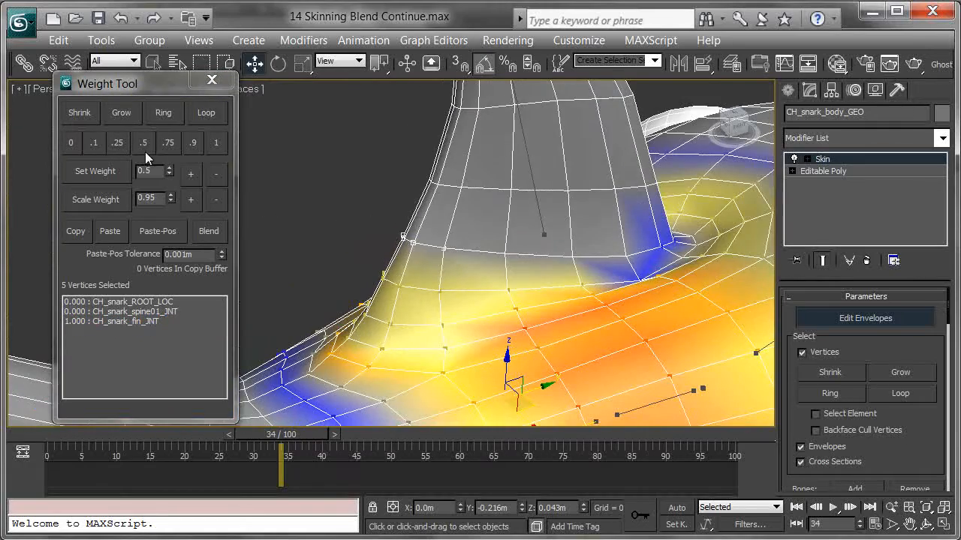
left_click(93, 142)
- Select the remaining four vertices of that row along both sides of the fin and set their spine02 weight to 0.1
middle_click_drag(444, 262, 442, 213, "alt")
left_click(472, 235)
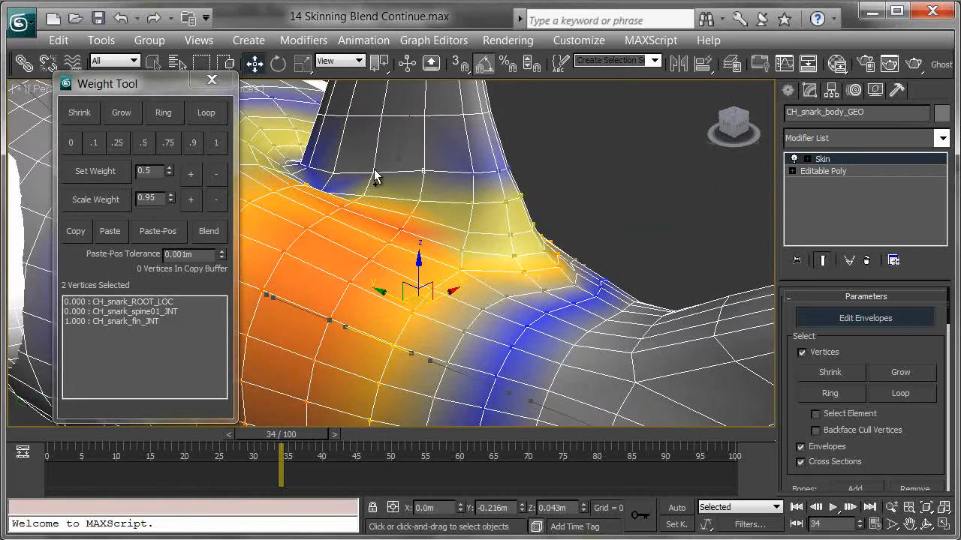
middle_click_drag(535, 233, 529, 264, "alt")
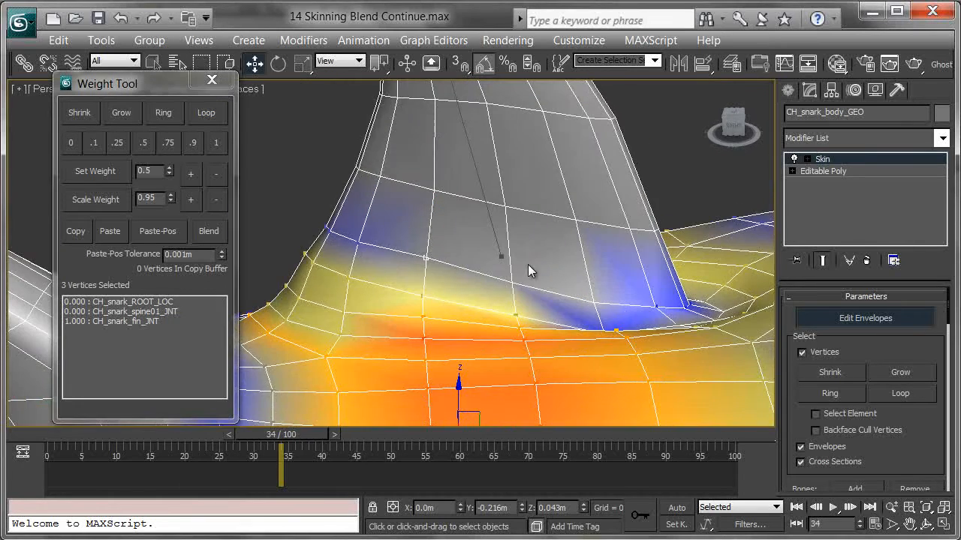
left_click(92, 143)
middle_click_drag(482, 207, 312, 196, "alt")
middle_click_drag(472, 185, 489, 255, "alt")
middle_click_drag(522, 222, 546, 305, "alt")
scroll(548, 254, "down", 2)
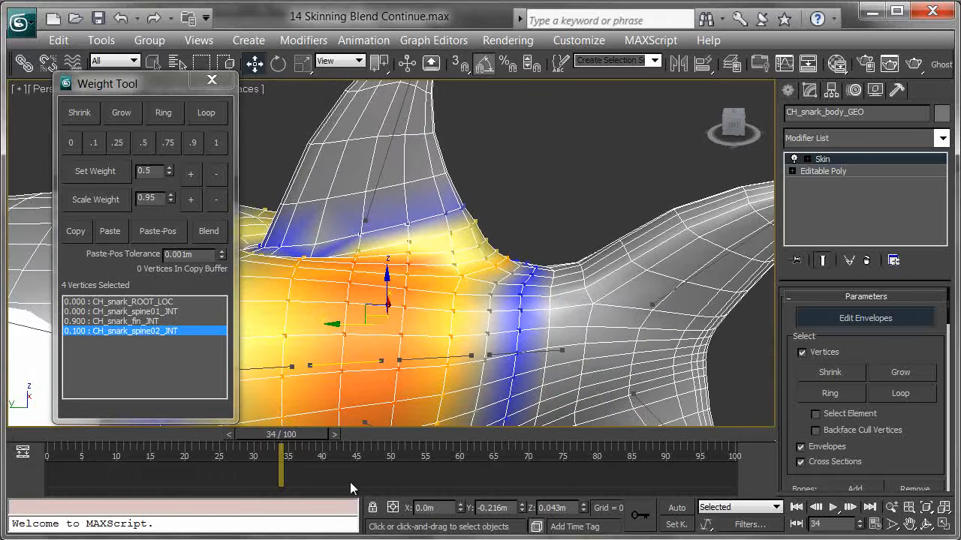
- Move to frame 100, pick a vertex behind the fin and choose the spine03 joint for weighting
left_click_drag(263, 431, 724, 480)
middle_click_drag(620, 296, 507, 280, "alt")
left_click(467, 267)
left_click(164, 322)
middle_click_drag(521, 307, 528, 207, "alt")
scroll(593, 247, "up", 4)
- At frame 0, select ten vertices around the fin's rear base and set their spine03 weight to 0.25
left_click_drag(531, 122, 409, 181)
middle_click_drag(409, 182, 496, 168, "alt")
middle_click_drag(710, 430, 468, 211, "alt")
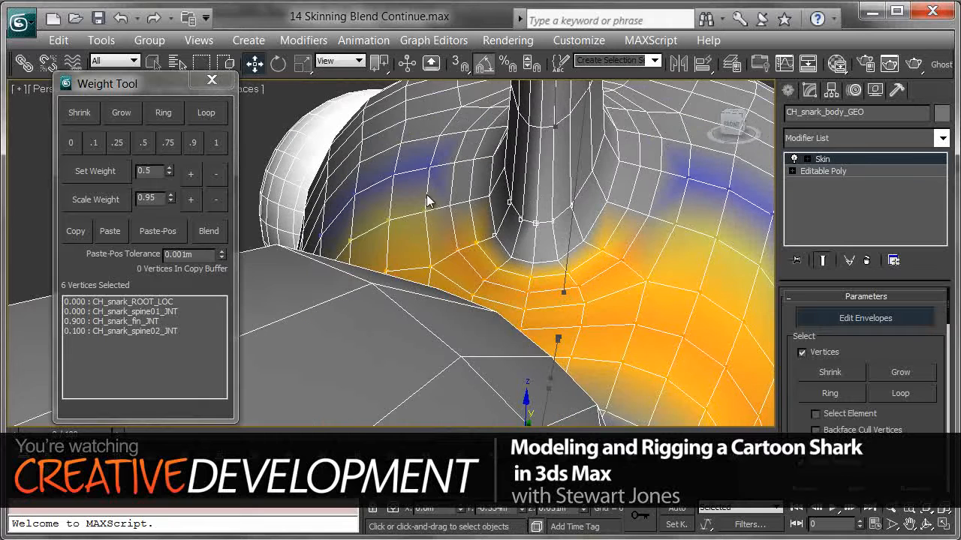
left_click(512, 255)
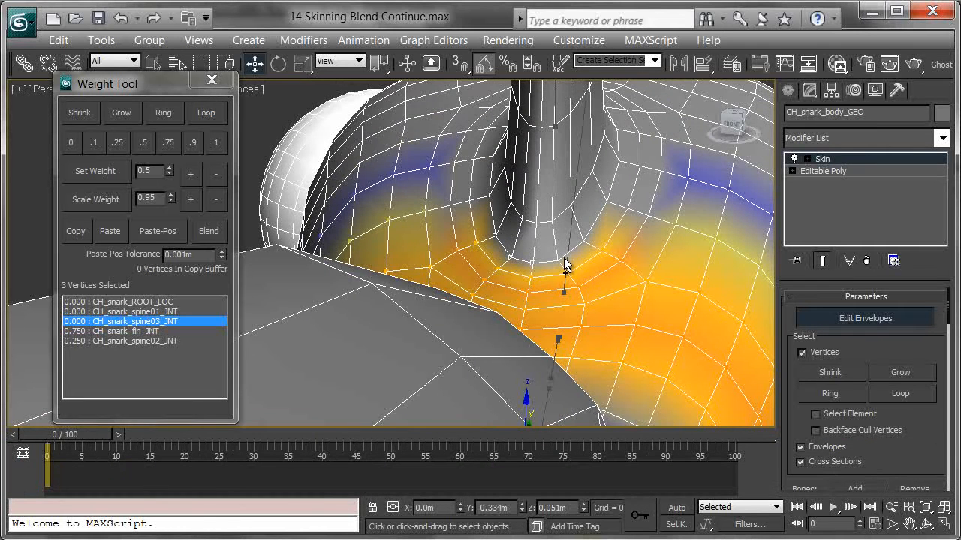
middle_click_drag(611, 255, 272, 169, "alt")
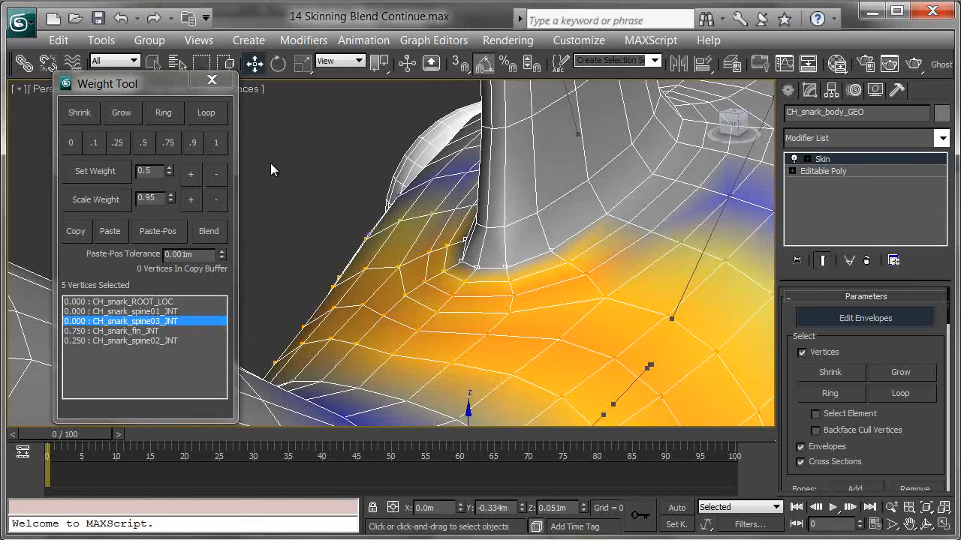
left_click(502, 228, "ctrl")
middle_click_drag(460, 242, 554, 255, "alt")
left_click(533, 176, "ctrl")
left_click(116, 142)
- Move to frame 78, select two vertices along one side of the fin base, and set their spine03 weight to 0.25
left_click_drag(185, 430, 599, 436)
key("w")
key("z")
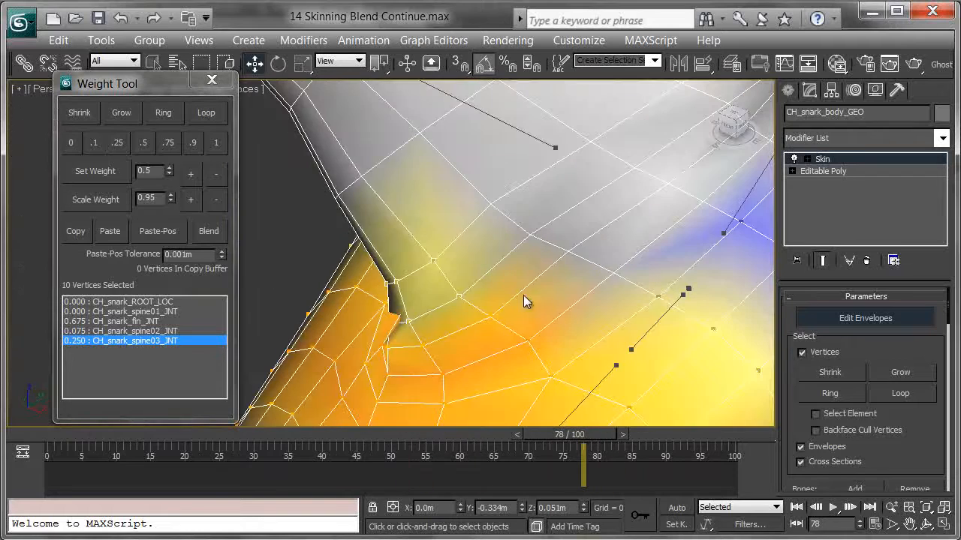
left_click(613, 273)
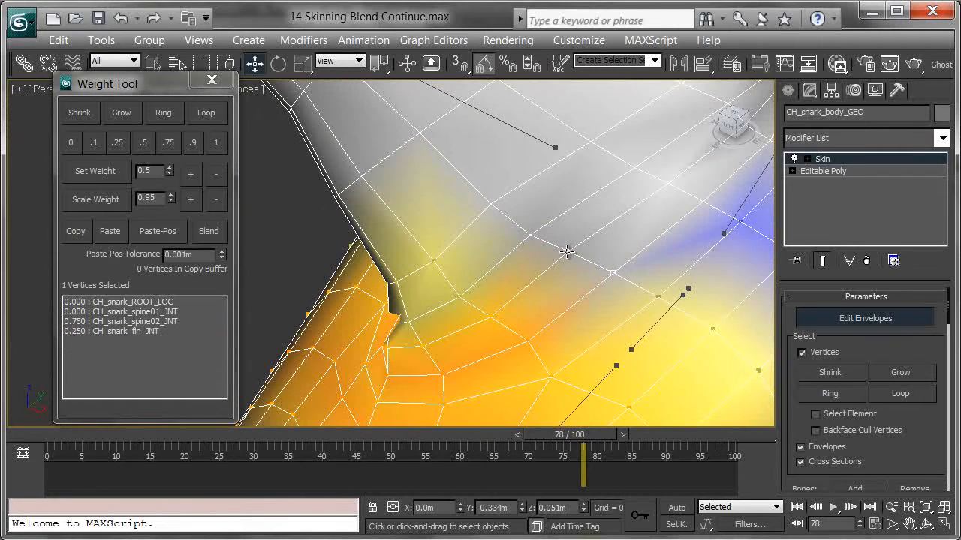
left_click(117, 143)
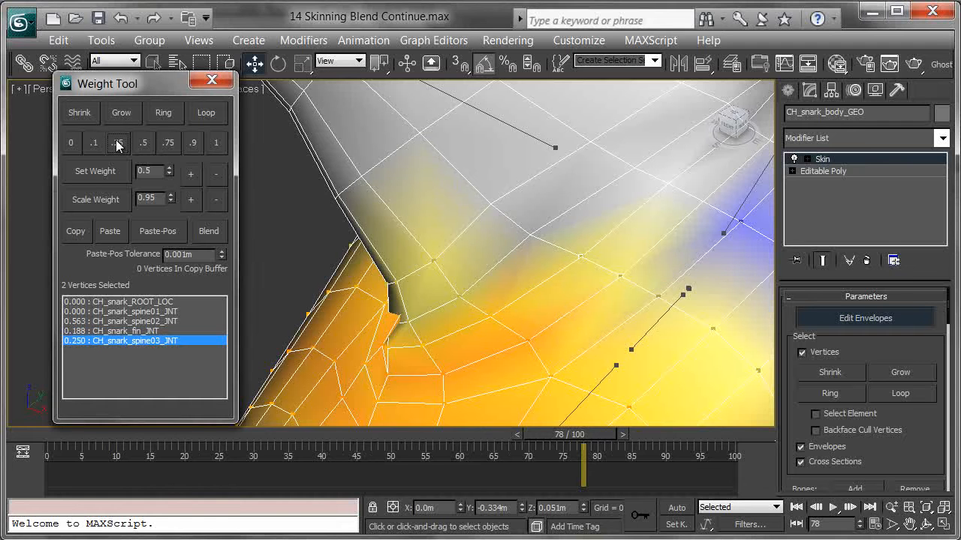
- Move to frame 38 and set the spine03 weight of the matching vertices on the fin's other side to 0.25
middle_click_drag(664, 281, 502, 443, "alt")
left_click_drag(565, 435, 300, 424)
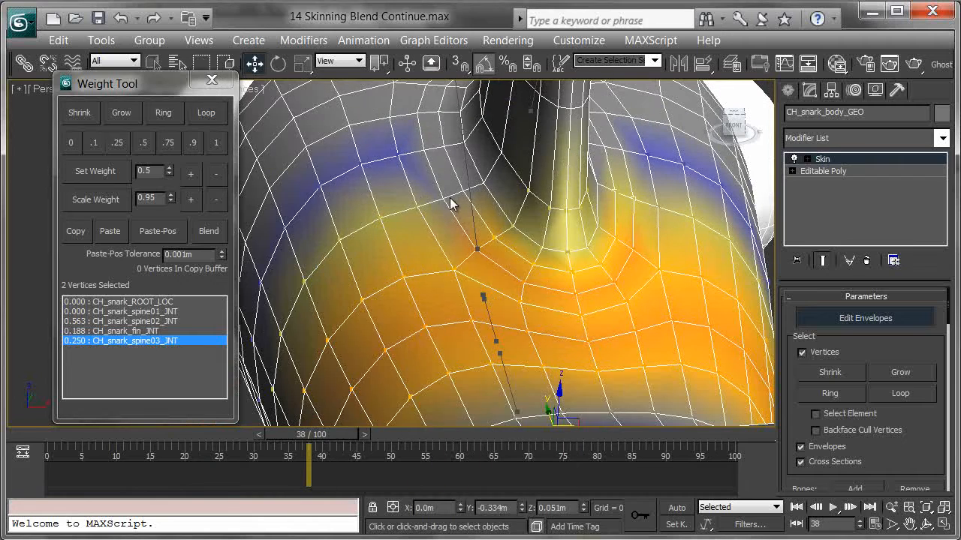
left_click(445, 198)
left_click(118, 143)
- Select thirteen vertices bordering the spine03 blend on the fin's rear edge and both sides, and set their spine03 weight to 0.1
middle_click_drag(300, 173, 338, 150, "alt")
left_click(342, 136)
left_click(361, 128, "ctrl")
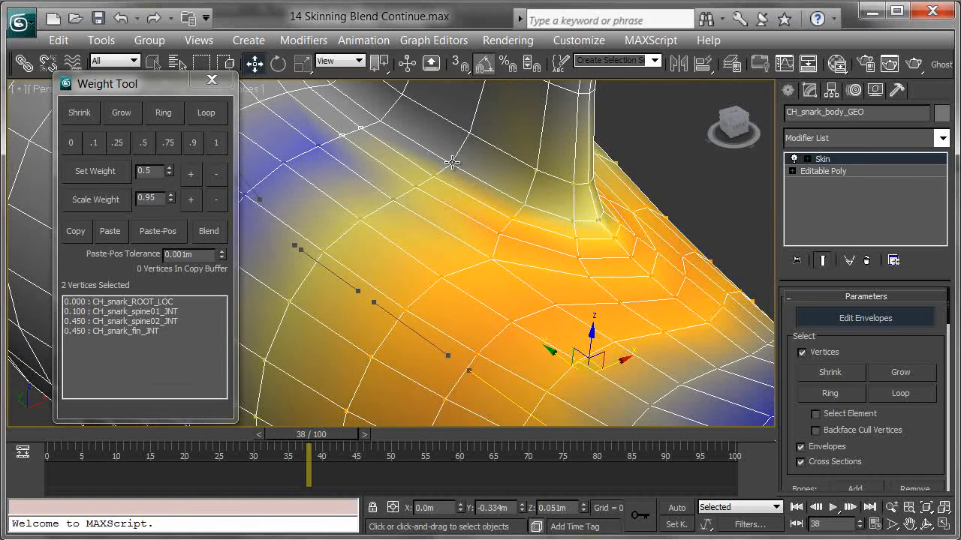
left_click(471, 133, "ctrl")
middle_click_drag(473, 137, 576, 253, "alt")
left_click_drag(618, 208, 582, 272)
middle_click_drag(582, 271, 459, 252, "alt")
left_click(520, 330, "ctrl")
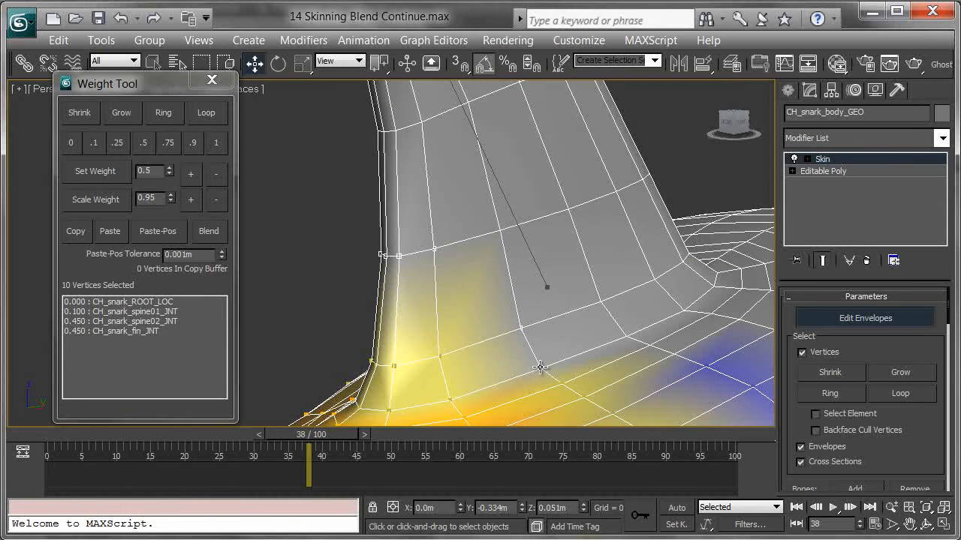
middle_click_drag(588, 362, 563, 274, "alt")
left_click(567, 275, "ctrl")
left_click(96, 149)
- Scrub the animation to frame 74 and examine the fin base deformation from several sides
middle_click_drag(360, 180, 414, 427, "alt")
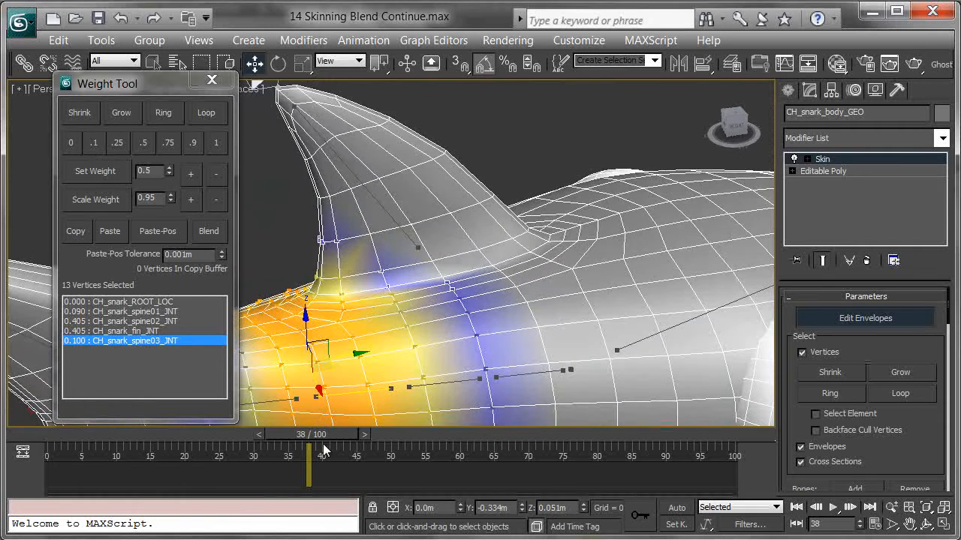
left_click_drag(272, 433, 544, 446)
middle_click_drag(527, 309, 778, 279, "alt")
middle_click_drag(404, 200, 313, 323, "alt")
middle_click_drag(375, 251, 474, 177, "alt")
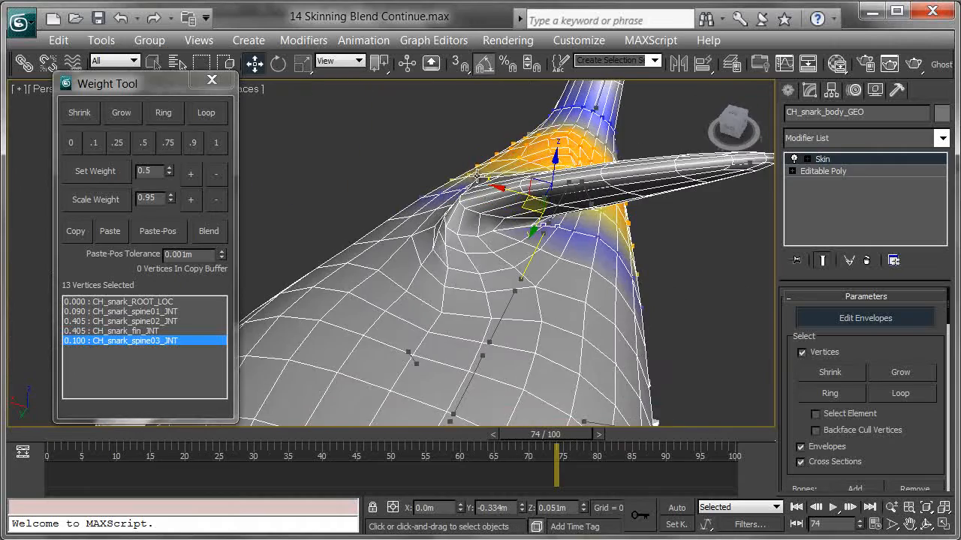
middle_click_drag(488, 328, 585, 372, "alt")
- Return to frame 0, pick a vertex behind the fin and choose the spine04 joint for weighting
left_click_drag(556, 430, 31, 400)
key("w")
middle_click_drag(407, 267, 475, 234, "alt")
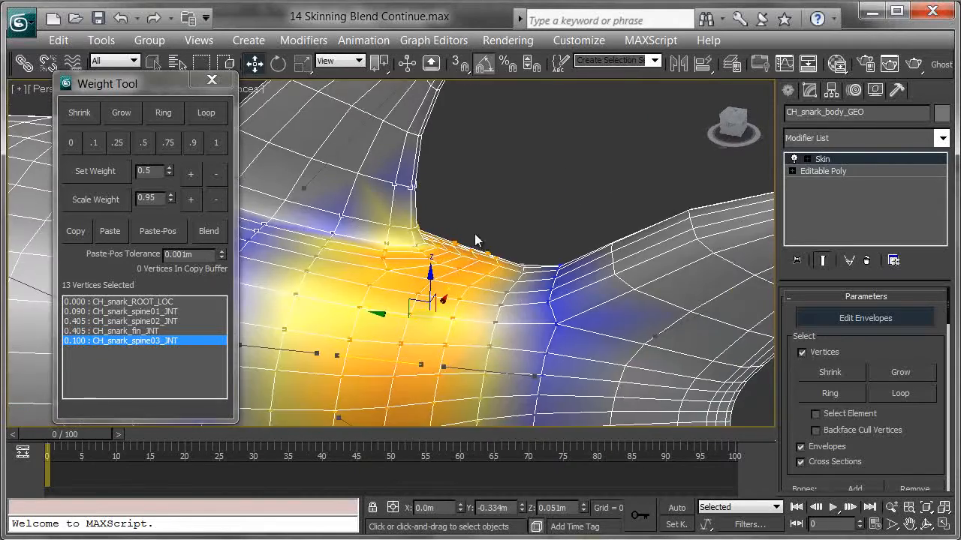
left_click(523, 268)
left_click(174, 321)
- Select a vertex just behind the fin, grow the selection to nine vertices, and set their spine04 weight to 0.1
middle_click_drag(250, 331, 433, 293, "alt")
scroll(431, 313, "up", 3)
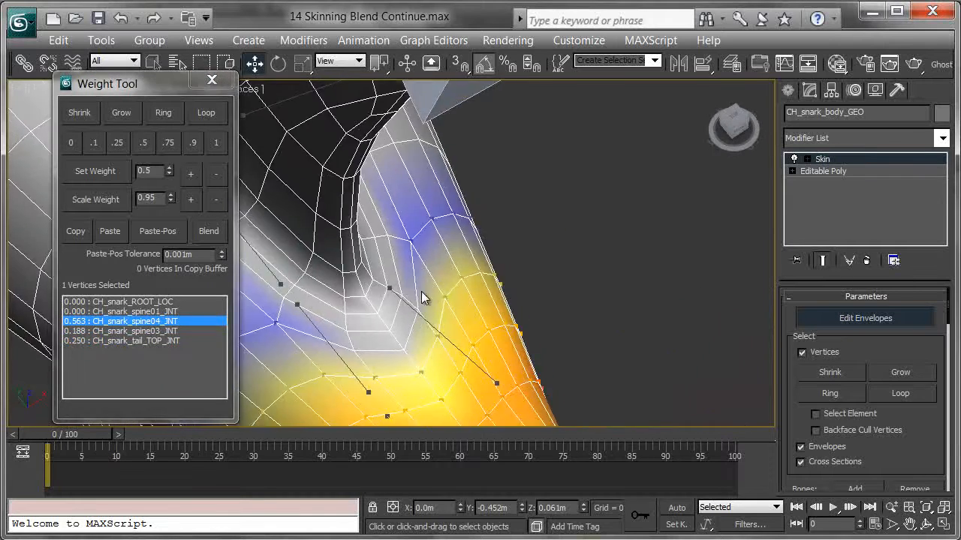
left_click(404, 350)
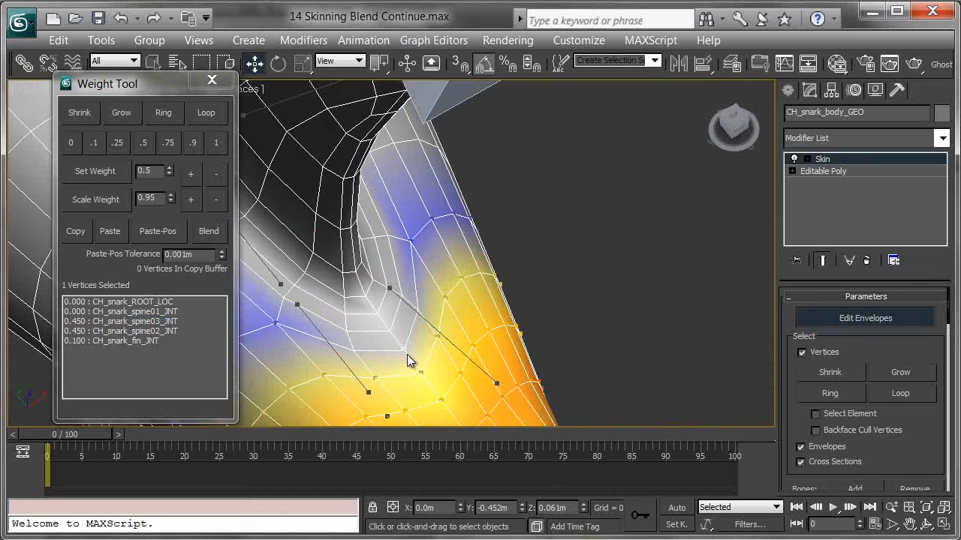
left_click(192, 226)
left_click(121, 121)
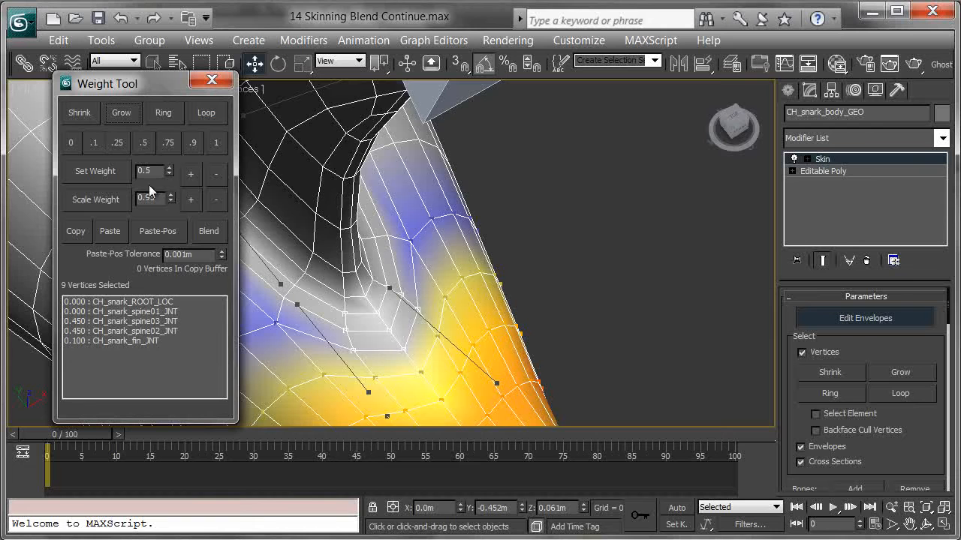
left_click(93, 143)
middle_click_drag(391, 323, 348, 248, "alt")
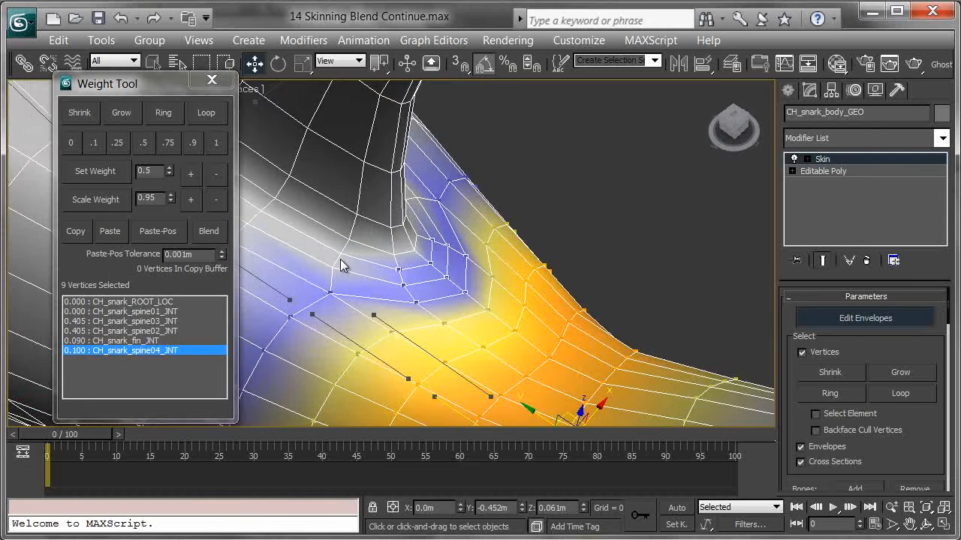
- Scrub the animation back to frame 0 and examine the whole snark body
left_click_drag(90, 436, 3, 459)
key("w")
middle_click_drag(502, 256, 637, 276, "alt")
scroll(637, 276, "down", 5)
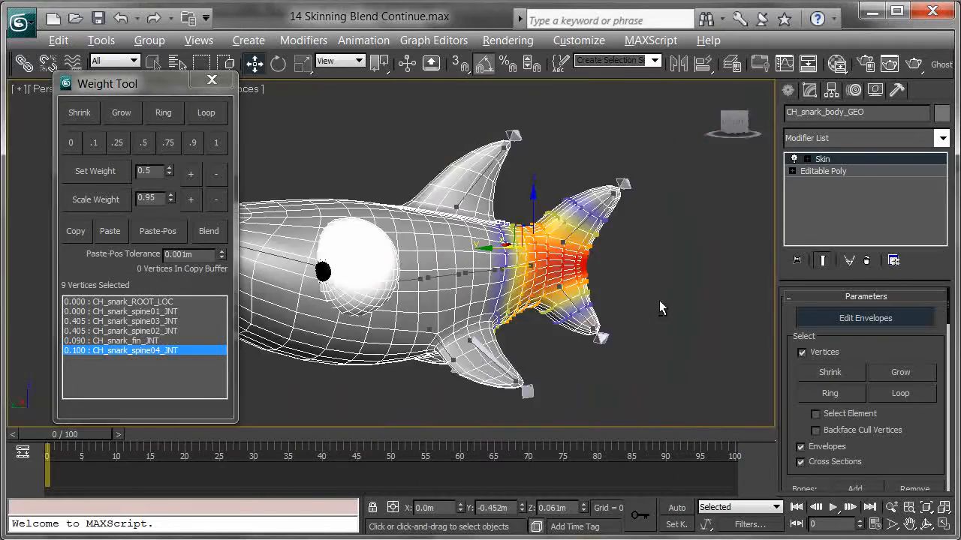
- Stop editing the skin envelopes and switch the viewport to wireframe shading around the spine bones
key("alt")
left_click(848, 321)
middle_click_drag(640, 324, 604, 296, "alt")
scroll(563, 251, "up", 5)
middle_click_drag(564, 251, 512, 281, "alt")
key("F3")
- Select the four spine bones, spine01 to spine04, inside the snark body
mouse_move(698, 287)
middle_mouse_down()
mouse_move(646, 292)
mouse_move(503, 233)
middle_mouse_up()
left_click(434, 251)
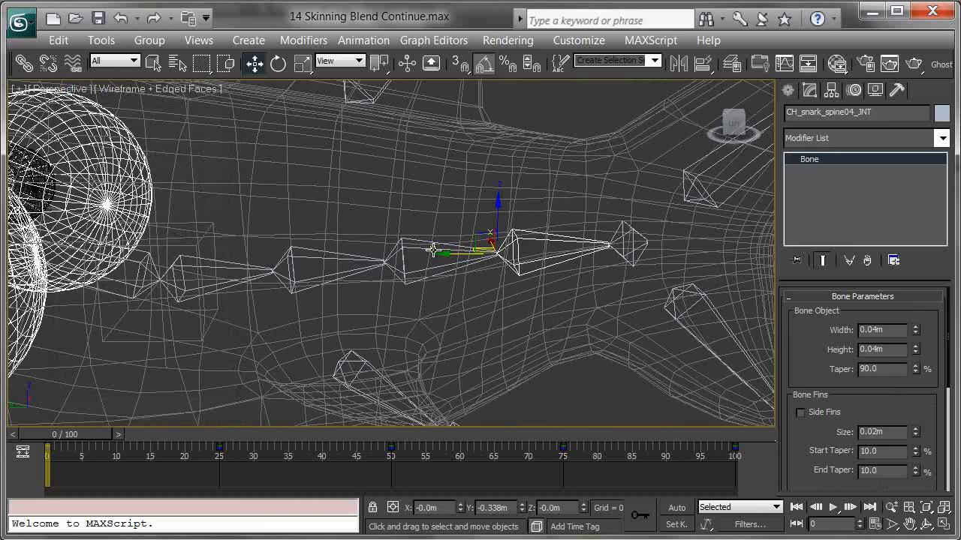
left_click(395, 246, "ctrl")
left_click(270, 265, "ctrl")
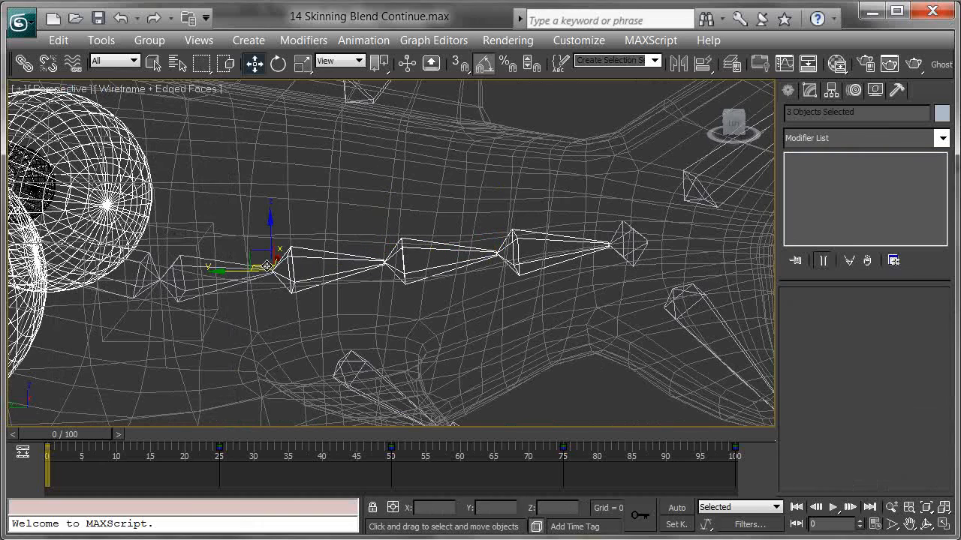
left_click(218, 259, "ctrl")
middle_click_drag(218, 259, 377, 330)
- Return the viewport to shaded display and rotate the selected spine bones to test how the body and fin deform
key("F3")
mouse_move(455, 299)
middle_mouse_down("alt")
mouse_move(466, 292)
mouse_move(386, 314)
middle_mouse_up("alt")
scroll(386, 314, "down", 3)
key("e")
mouse_move(347, 280)
left_mouse_down()
mouse_move(331, 275)
mouse_move(367, 281)
mouse_move(357, 273)
left_mouse_up()
middle_click_drag(444, 244, 403, 259, "alt")
middle_click_drag(314, 230, 301, 301, "alt")
left_click_drag(208, 294, 191, 304)
middle_click_drag(252, 318, 447, 286, "alt")
- Select the snark body at frame 0 and resume editing its skin envelopes
left_click(515, 282)
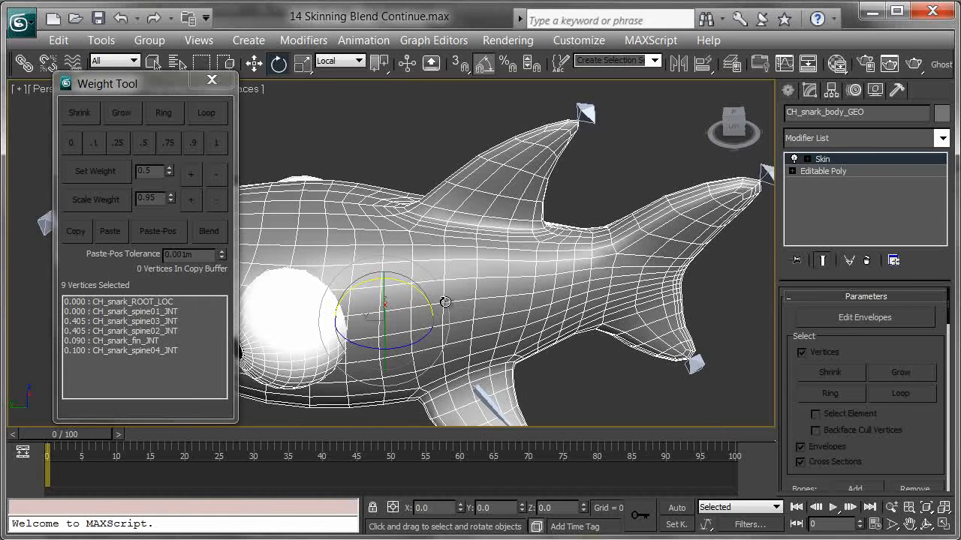
left_click_drag(86, 441, 45, 450)
key("e")
left_click(829, 319)
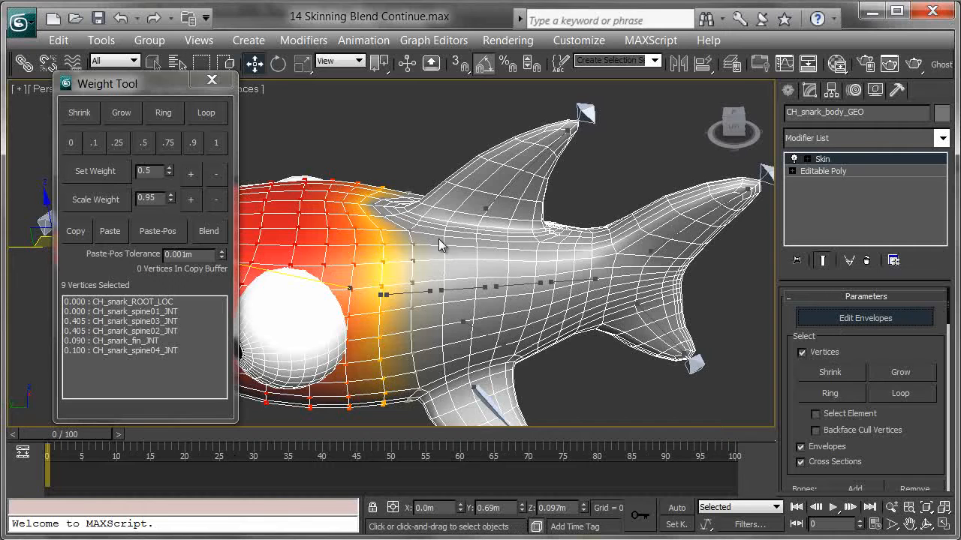
- Pick a body vertex near the front of the dorsal fin, choose its spine01 joint and turn on Paint Weights
left_click(412, 244)
left_click(170, 311)
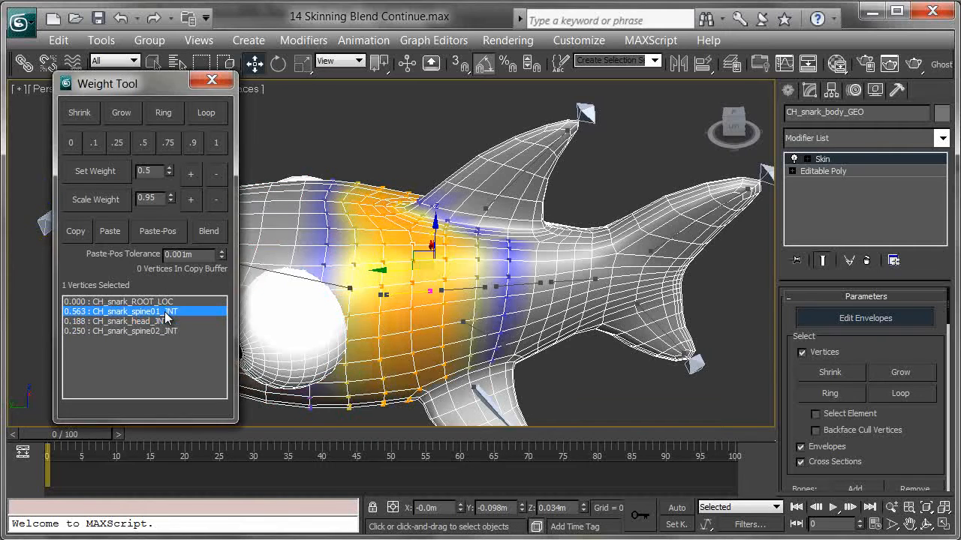
middle_click_drag(584, 307, 636, 336, "alt")
scroll(795, 398, "down", 10)
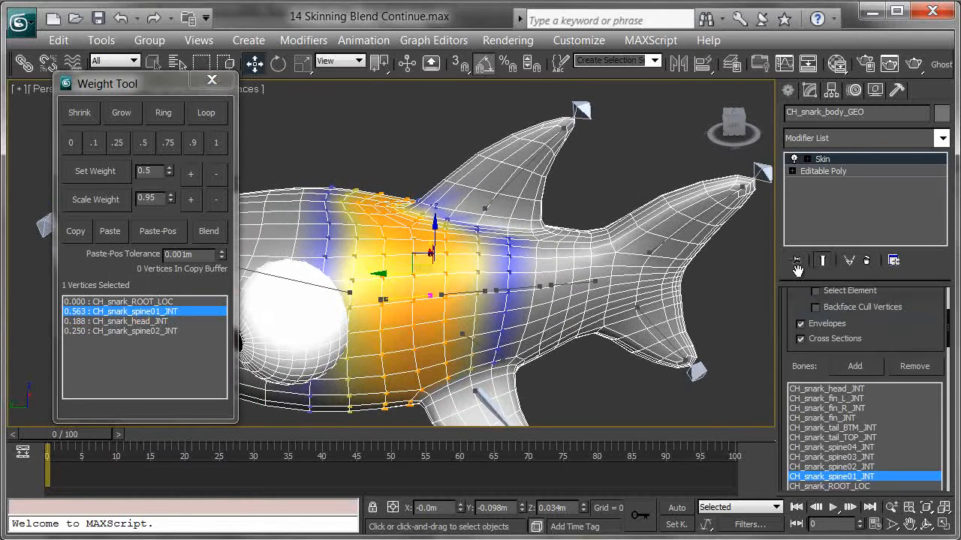
scroll(803, 467, "down", 8)
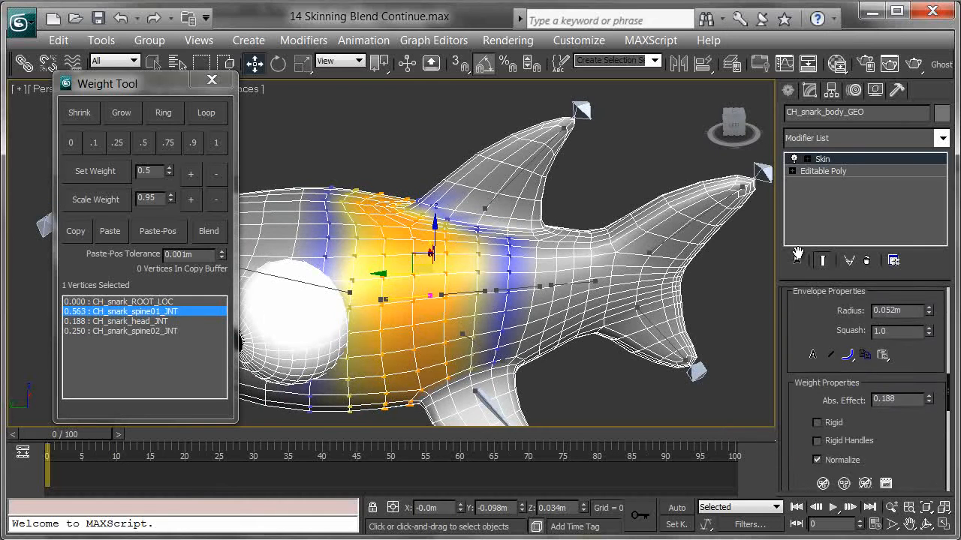
scroll(845, 406, "down", 2)
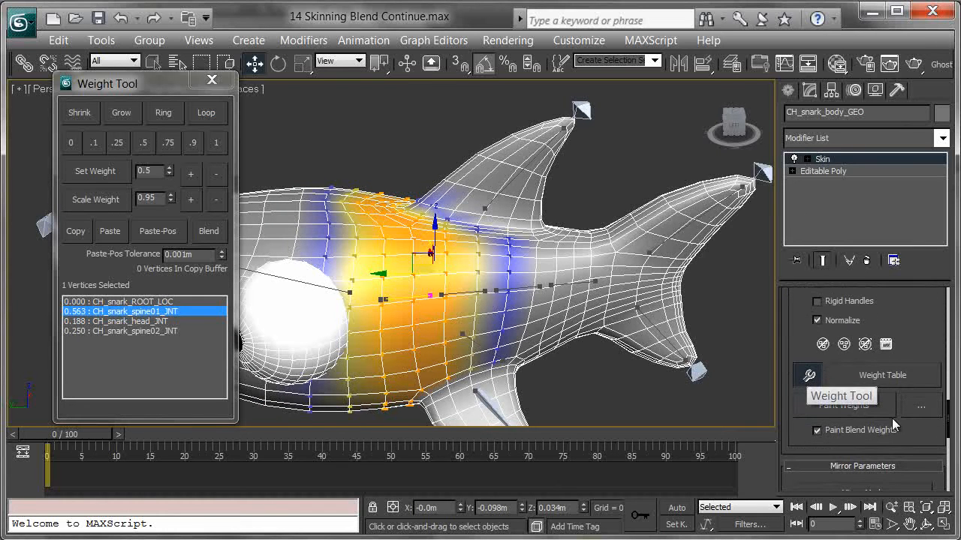
left_click(846, 405)
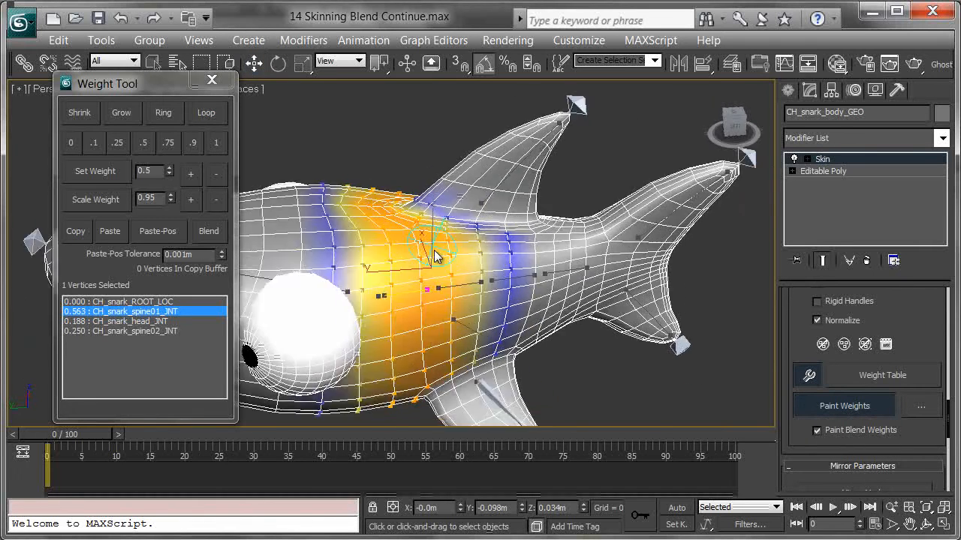
- Paint blended spine01 weights along the front and base of the dorsal fin
scroll(502, 308, "up", 4)
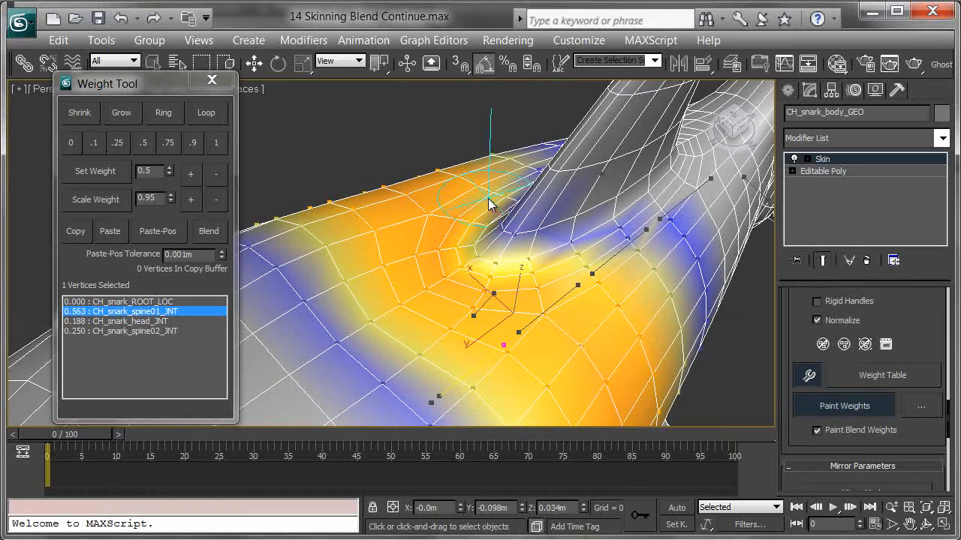
middle_click_drag(482, 203, 473, 260, "alt")
mouse_move(473, 260)
left_mouse_down()
mouse_move(488, 248)
mouse_move(468, 198)
mouse_move(398, 253)
mouse_move(420, 204)
left_mouse_up()
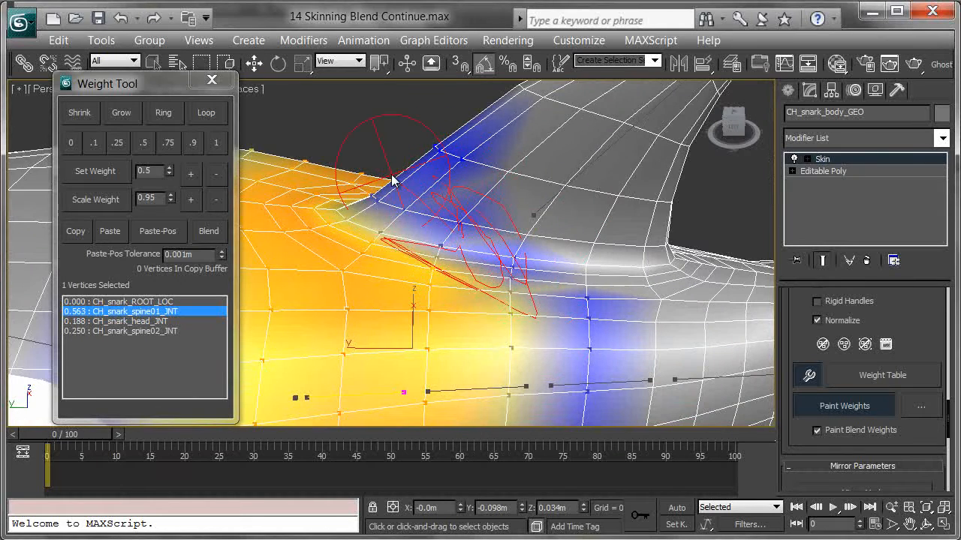
mouse_move(515, 287)
left_mouse_down()
mouse_move(497, 230)
mouse_move(540, 332)
mouse_move(516, 238)
left_mouse_up()
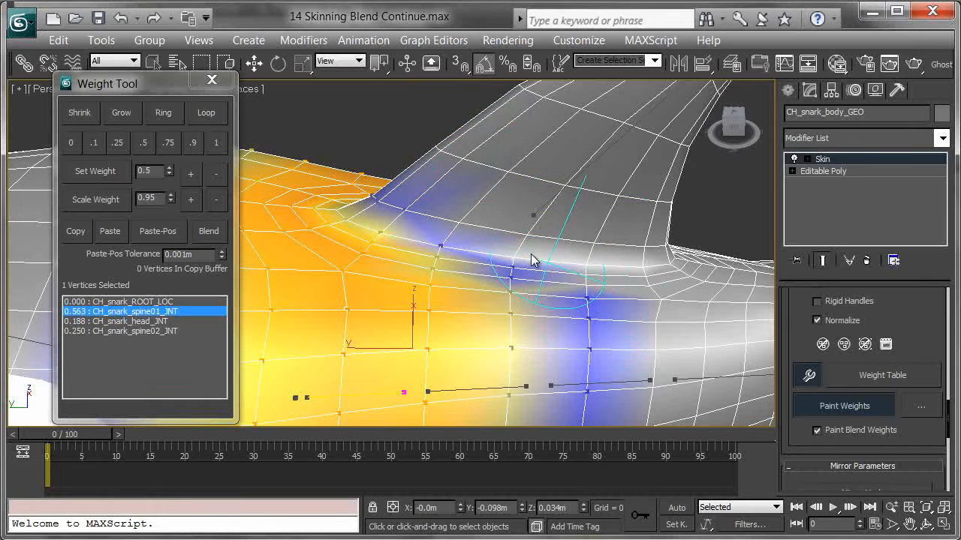
mouse_move(562, 304)
left_mouse_down()
mouse_move(540, 285)
mouse_move(493, 161)
mouse_move(583, 223)
left_mouse_up()
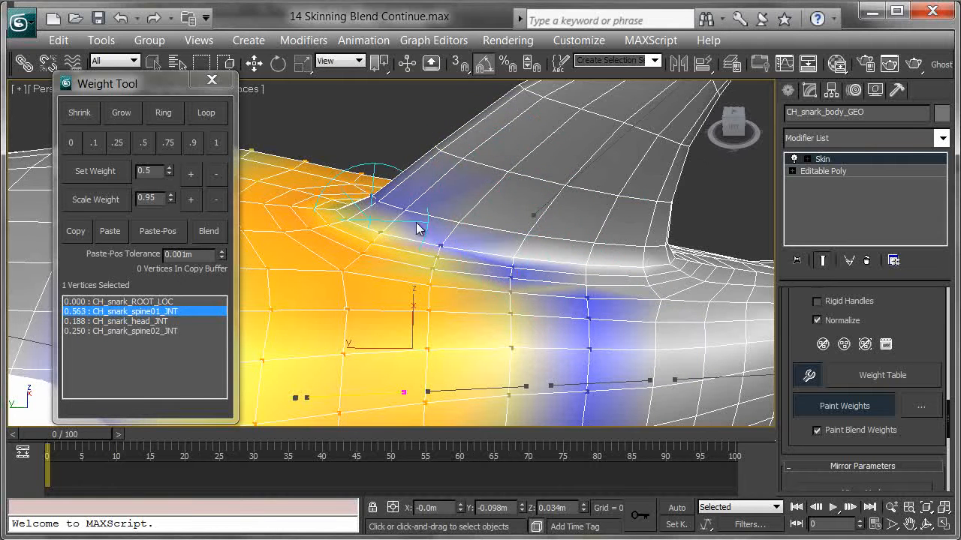
middle_click_drag(481, 226, 489, 235, "alt")
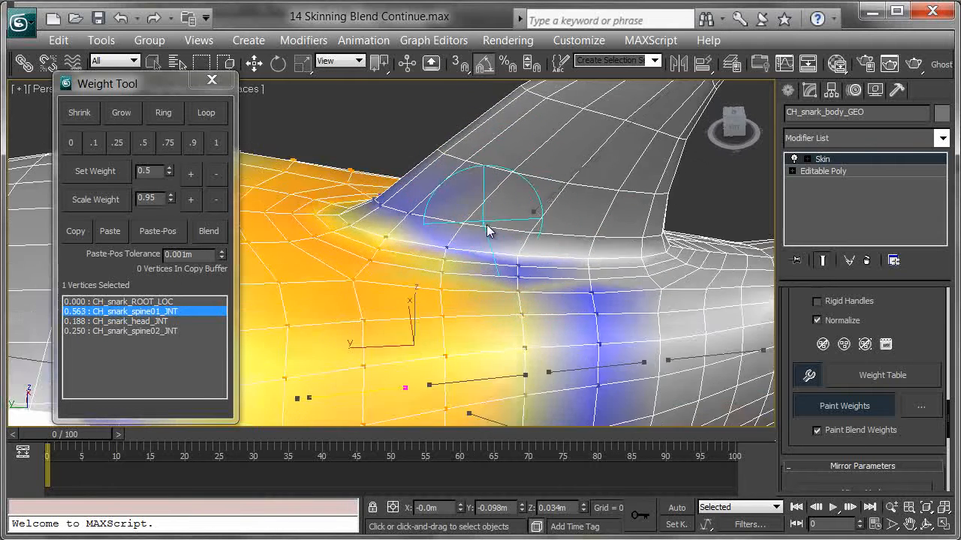
- Move the animation to frame 51 and blend the spine01 weights around both sides of the fin's front base
mouse_move(608, 262)
middle_mouse_down("alt")
mouse_move(525, 275)
mouse_move(532, 266)
mouse_move(545, 430)
middle_mouse_up("alt")
left_click_drag(96, 437, 424, 463)
middle_click_drag(431, 301, 444, 213, "alt")
mouse_move(446, 213)
left_mouse_down()
mouse_move(420, 229)
mouse_move(441, 221)
left_mouse_up()
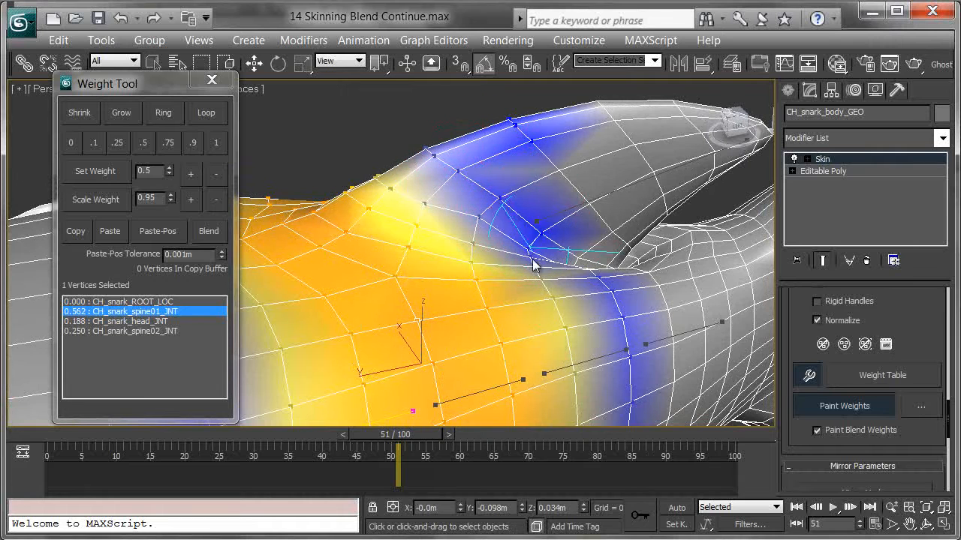
mouse_move(498, 253)
middle_mouse_down("alt")
mouse_move(525, 259)
mouse_move(418, 101)
middle_mouse_up("alt")
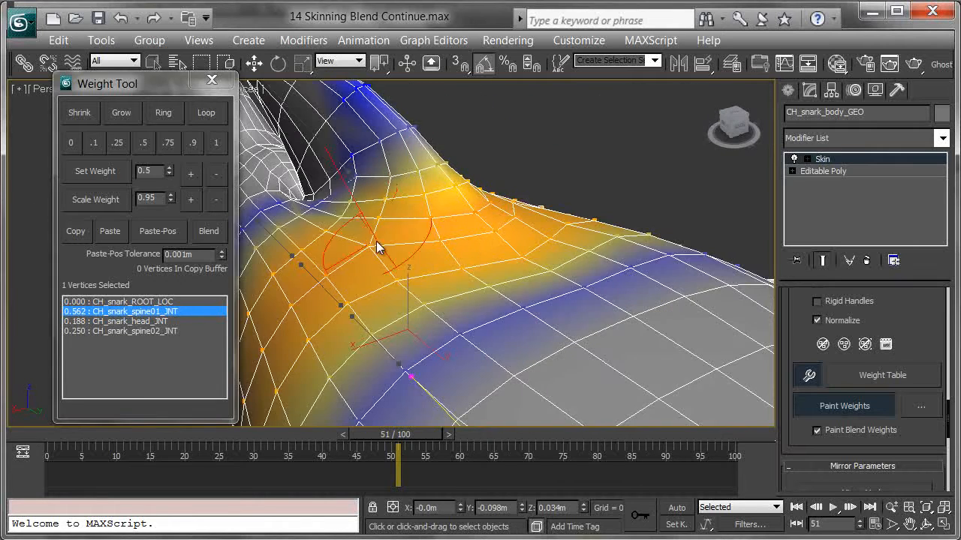
middle_click_drag(353, 206, 439, 229, "alt")
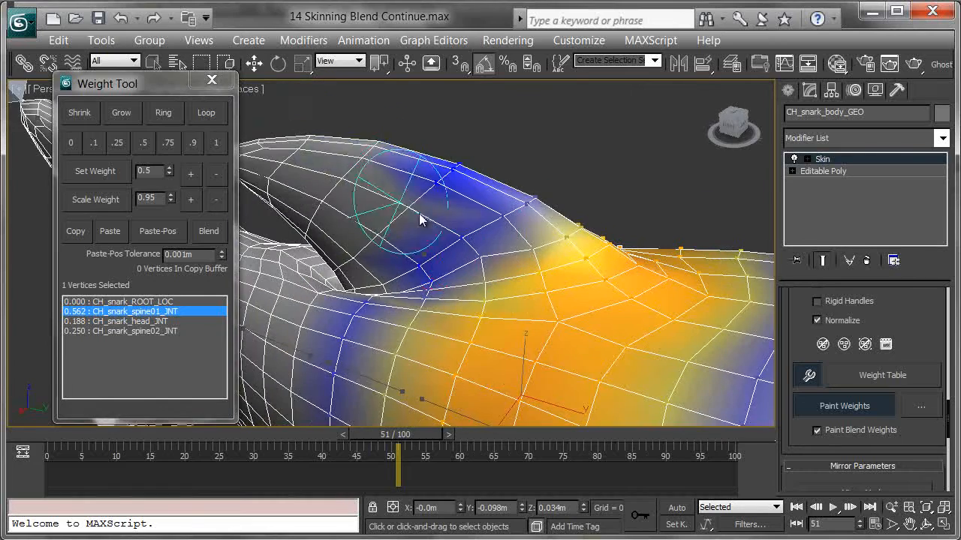
- Smooth the spine01 weights up the side of the fin and down where it joins the body
middle_click_drag(582, 324, 392, 295, "alt")
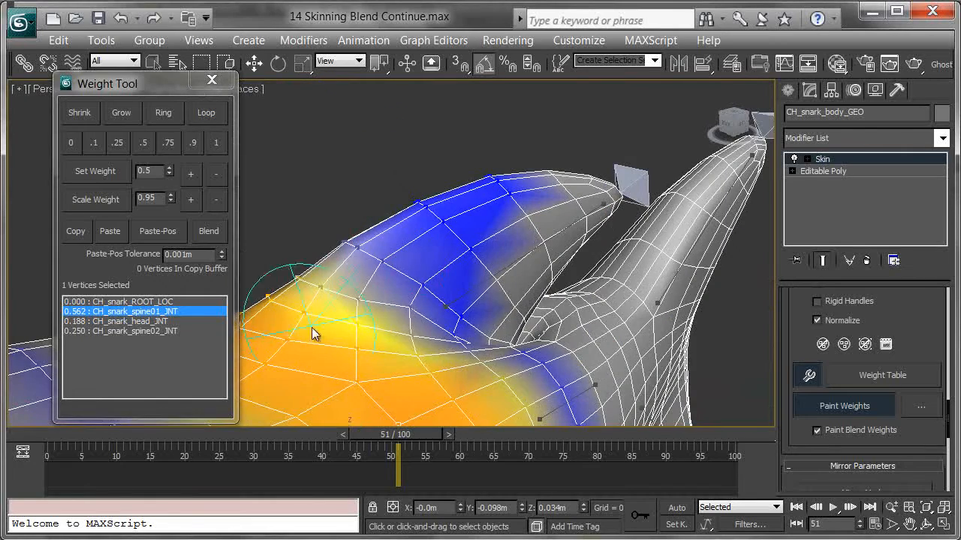
left_click_drag(415, 299, 439, 345)
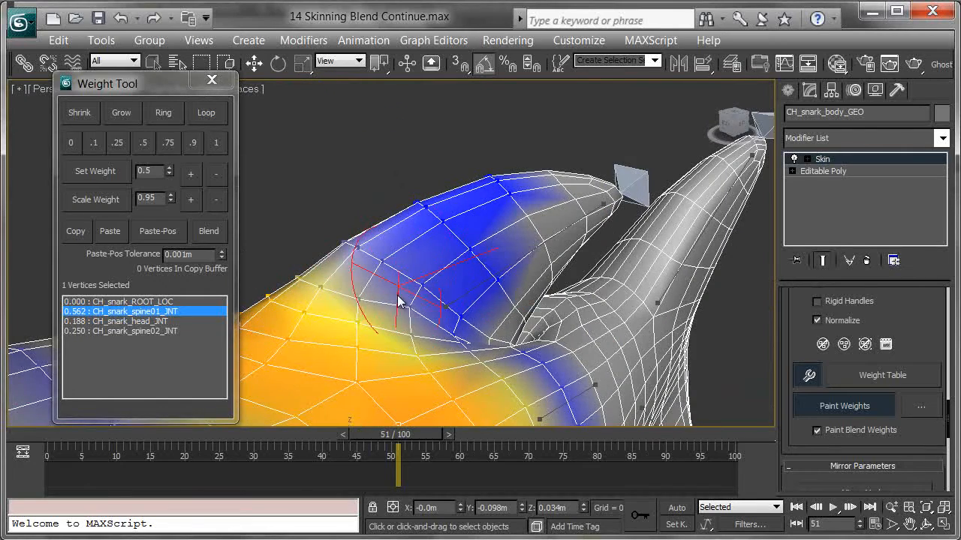
mouse_move(398, 297)
middle_mouse_down("alt")
mouse_move(388, 347)
mouse_move(445, 230)
mouse_move(435, 273)
middle_mouse_up("alt")
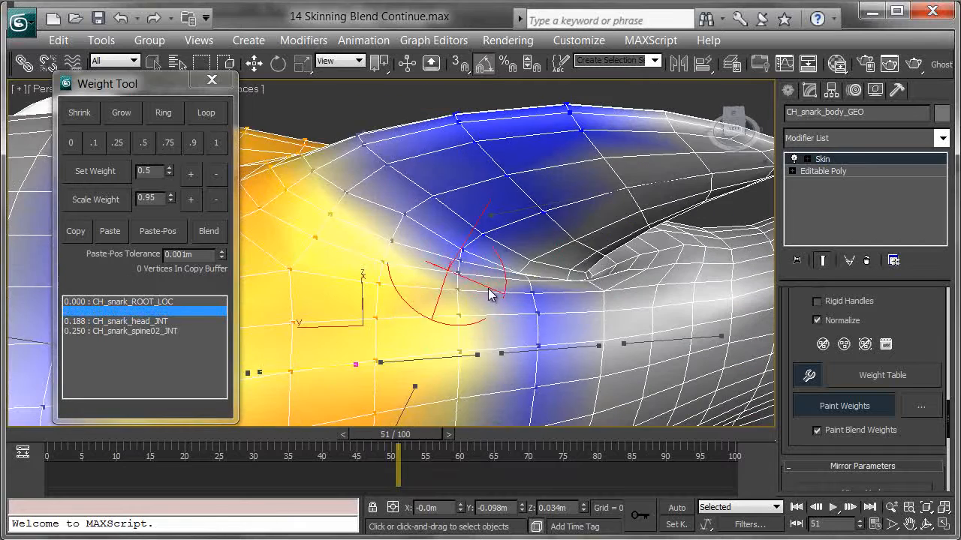
left_click_drag(523, 299, 473, 279)
- Choose the spine02 joint and paint blended weights over the fin and the surrounding back
left_click(151, 331)
middle_click_drag(300, 316, 430, 250, "alt")
mouse_move(448, 243)
left_mouse_down()
mouse_move(480, 188)
mouse_move(540, 227)
mouse_move(515, 204)
mouse_move(575, 258)
left_mouse_up()
mouse_move(575, 257)
middle_mouse_down("alt")
mouse_move(488, 195)
mouse_move(435, 204)
mouse_move(545, 217)
mouse_move(512, 110)
middle_mouse_up("alt")
mouse_move(513, 110)
left_mouse_down()
mouse_move(545, 113)
mouse_move(563, 175)
left_mouse_up()
middle_click_drag(710, 151, 692, 169, "alt")
mouse_move(634, 104)
middle_mouse_down()
mouse_move(544, 154)
mouse_move(563, 229)
middle_mouse_up()
mouse_move(560, 191)
left_mouse_down()
mouse_move(617, 251)
mouse_move(618, 290)
mouse_move(604, 224)
left_mouse_up()
middle_click_drag(602, 218, 413, 286, "alt")
mouse_move(452, 327)
middle_mouse_down("alt")
mouse_move(376, 307)
mouse_move(512, 196)
middle_mouse_up("alt")
- Switch back to the spine01 joint and blend its weights across the body ahead of the fin
left_click(164, 311)
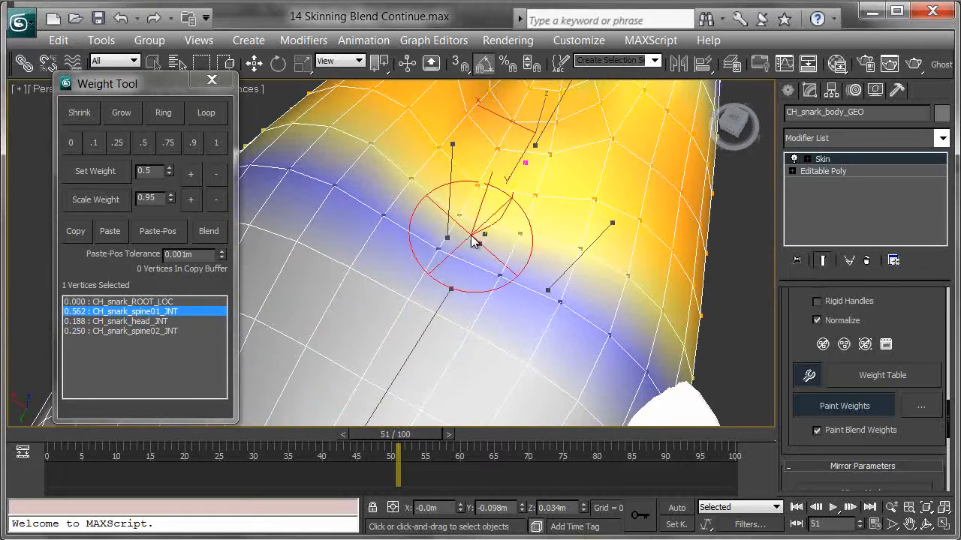
middle_click_drag(483, 238, 487, 207, "alt")
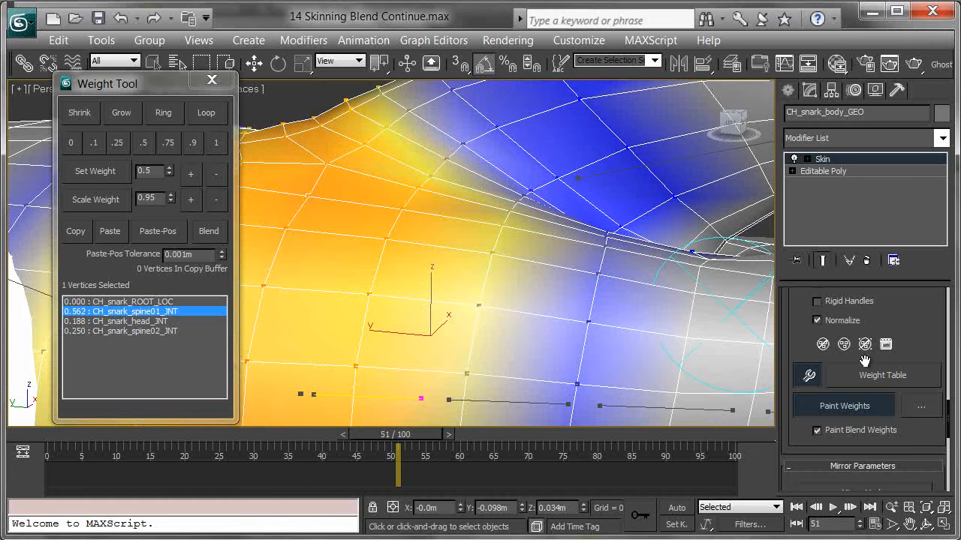
left_click(844, 406)
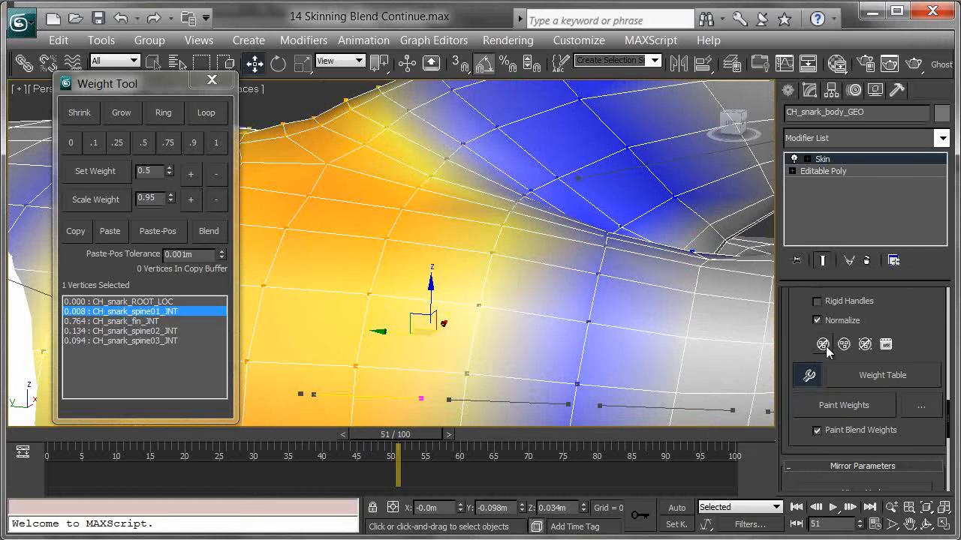
left_click(841, 406)
- Choose the spine03 joint, move to frame 29 and paint blended weights on the rear of the fin
left_click(140, 341)
mouse_move(445, 335)
middle_mouse_down("alt")
mouse_move(364, 338)
mouse_move(351, 359)
middle_mouse_up("alt")
left_click_drag(418, 430, 262, 414)
mouse_move(515, 235)
left_mouse_down()
mouse_move(563, 218)
mouse_move(532, 350)
mouse_move(515, 372)
left_mouse_up()
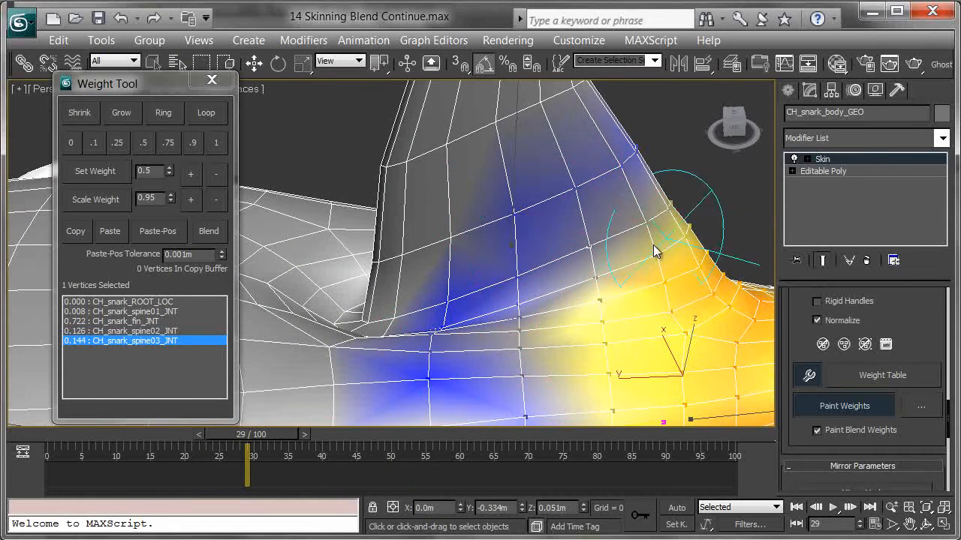
mouse_move(575, 303)
middle_mouse_down("alt")
mouse_move(472, 291)
mouse_move(590, 260)
mouse_move(456, 221)
mouse_move(494, 204)
mouse_move(488, 220)
middle_mouse_up("alt")
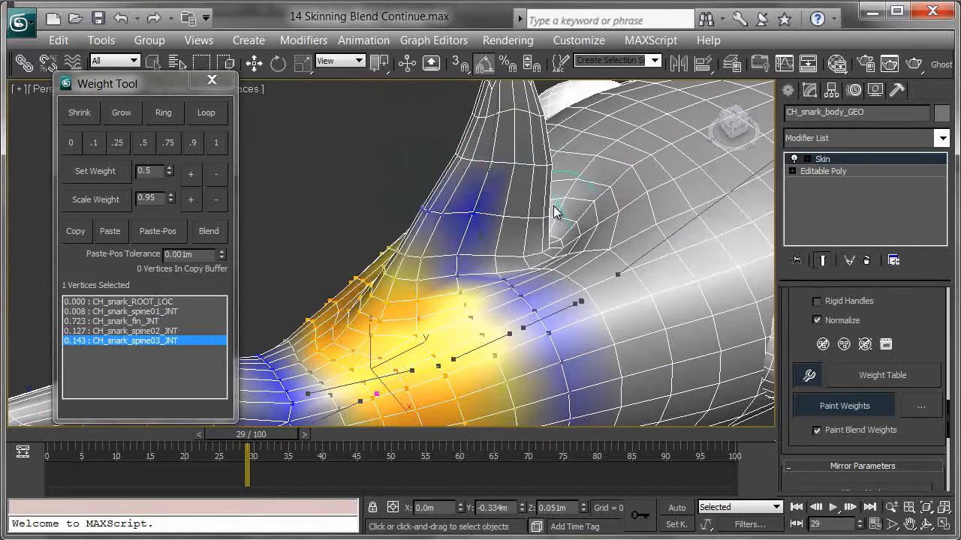
- Blend the spine03 weights on the fin's opposite side and the body beneath it
mouse_move(488, 259)
left_mouse_down()
mouse_move(525, 289)
mouse_move(518, 301)
mouse_move(541, 293)
mouse_move(505, 364)
left_mouse_up()
mouse_move(505, 364)
middle_mouse_down("alt")
mouse_move(514, 285)
mouse_move(498, 237)
mouse_move(451, 361)
mouse_move(460, 282)
middle_mouse_up("alt")
mouse_move(523, 233)
middle_mouse_down("alt")
mouse_move(567, 275)
mouse_move(466, 255)
mouse_move(382, 258)
middle_mouse_up("alt")
middle_click_drag(375, 298, 459, 259)
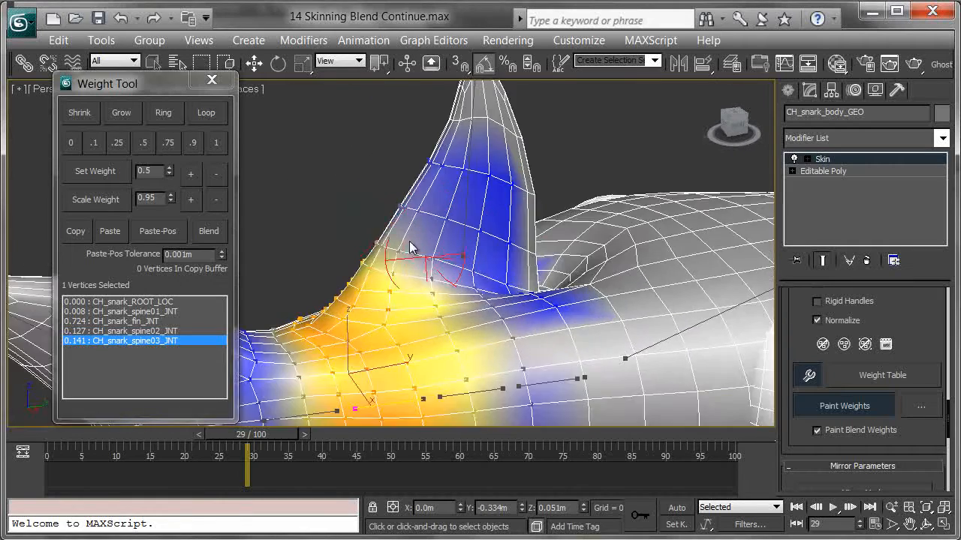
mouse_move(454, 297)
middle_mouse_down("alt")
mouse_move(465, 331)
mouse_move(420, 339)
mouse_move(444, 200)
middle_mouse_up("alt")
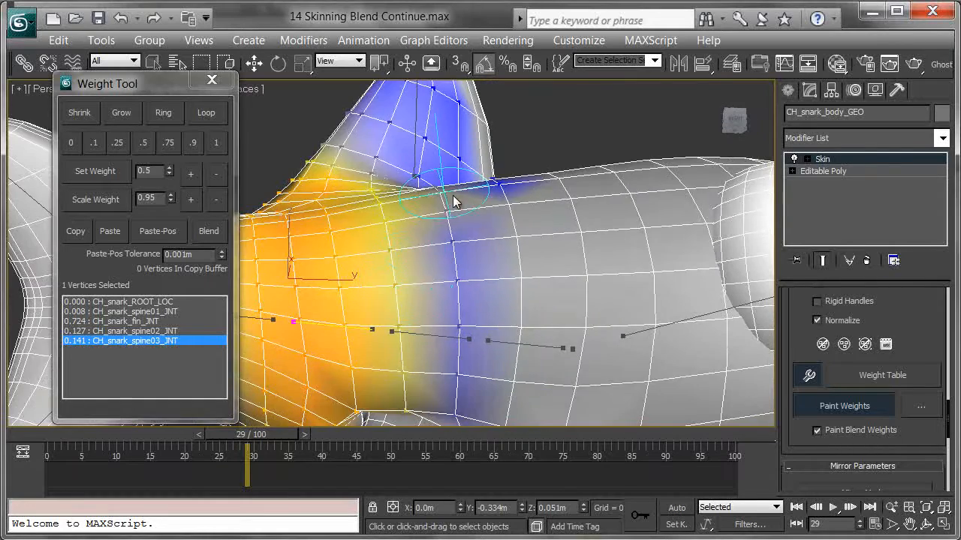
middle_click_drag(394, 250, 474, 228)
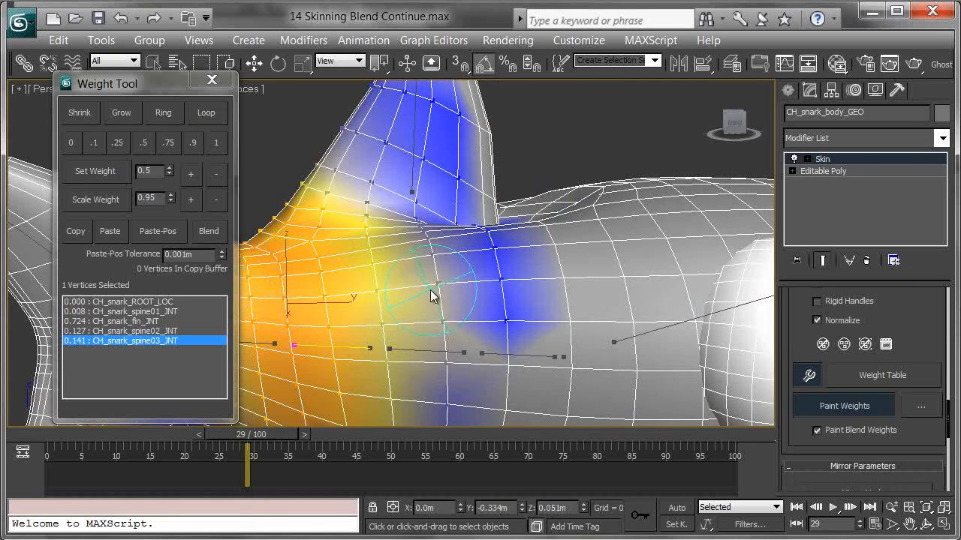
- Choose the spine02 joint at frame 29 and blend its weights over both sides of the fin and its rear base
left_click(179, 328)
middle_click_drag(300, 308, 353, 278, "alt")
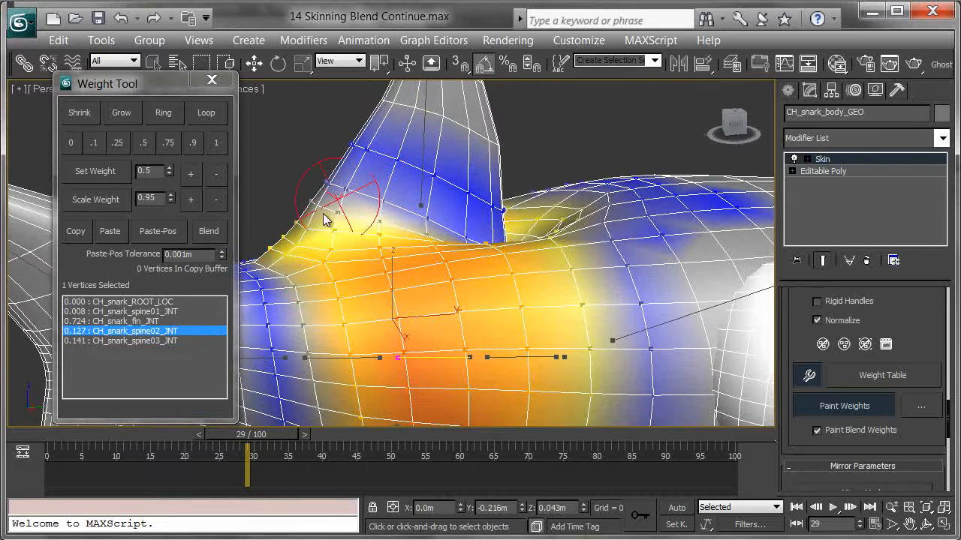
middle_click_drag(268, 270, 498, 208, "alt")
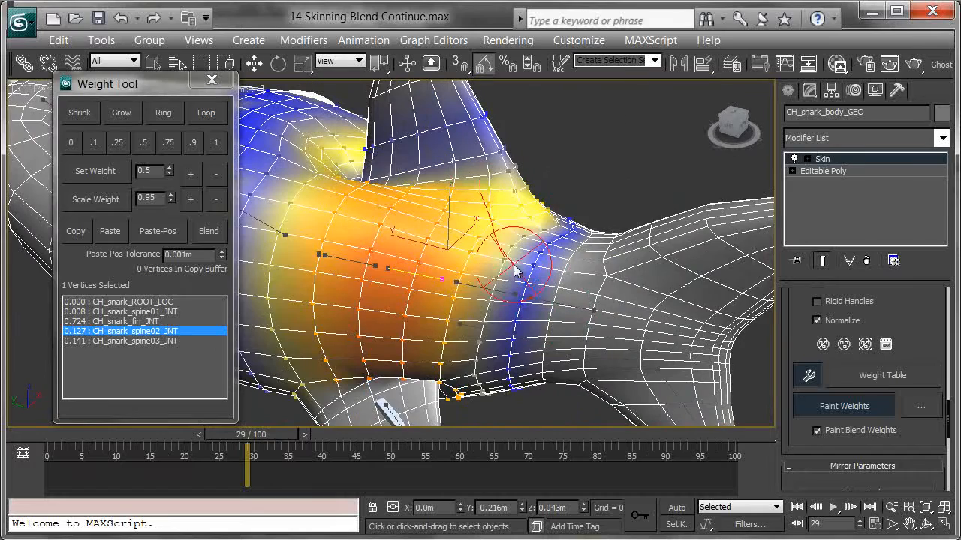
middle_click_drag(463, 285, 523, 308, "alt")
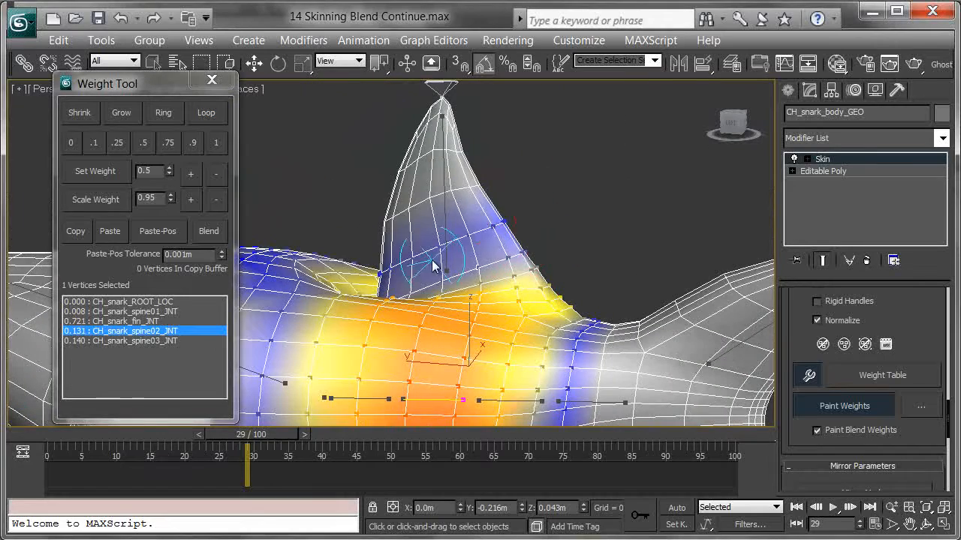
left_click_drag(438, 270, 472, 214)
mouse_move(397, 214)
middle_mouse_down("alt")
mouse_move(415, 239)
mouse_move(450, 240)
middle_mouse_up("alt")
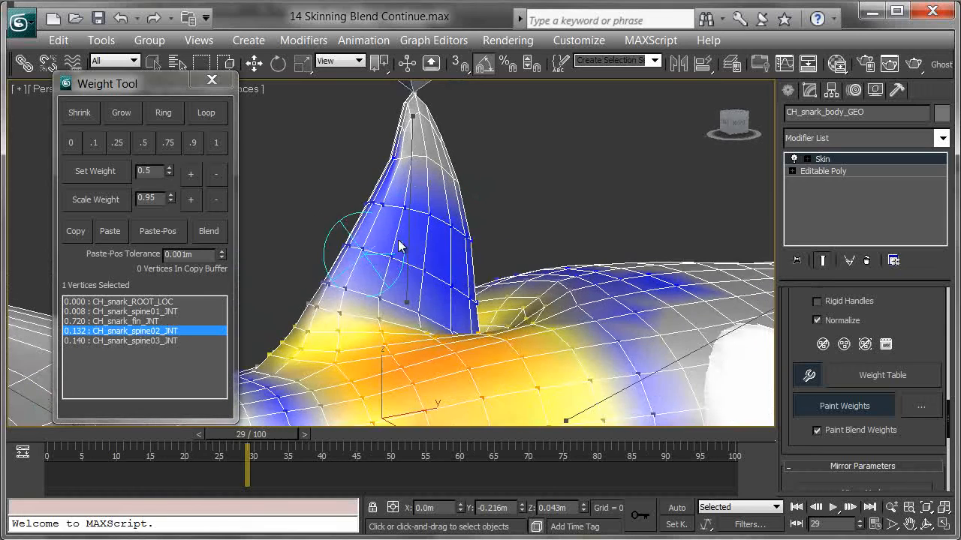
- Return to the spine03 joint and smooth its weights over the fin and along its trailing edge
left_click(145, 341)
left_click_drag(450, 240, 485, 244)
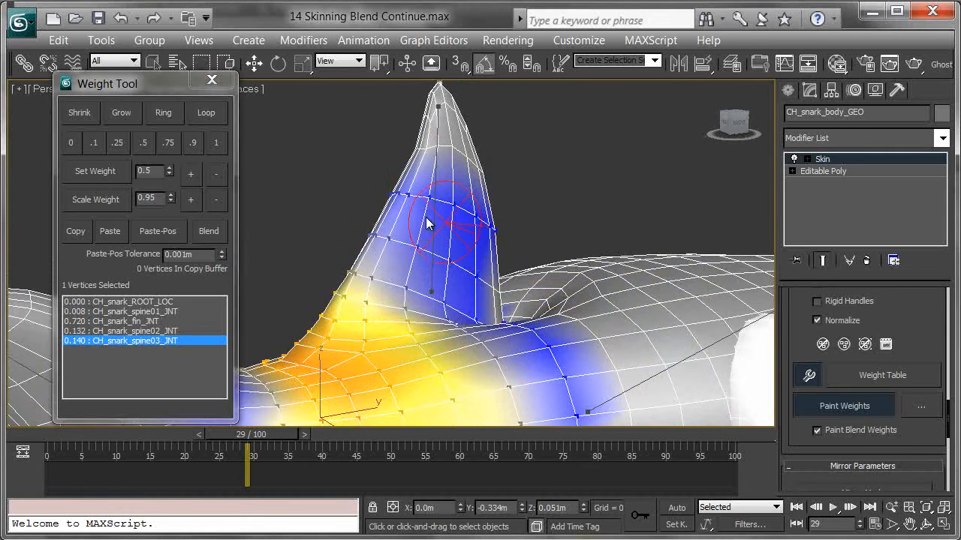
middle_click_drag(368, 221, 593, 228, "alt")
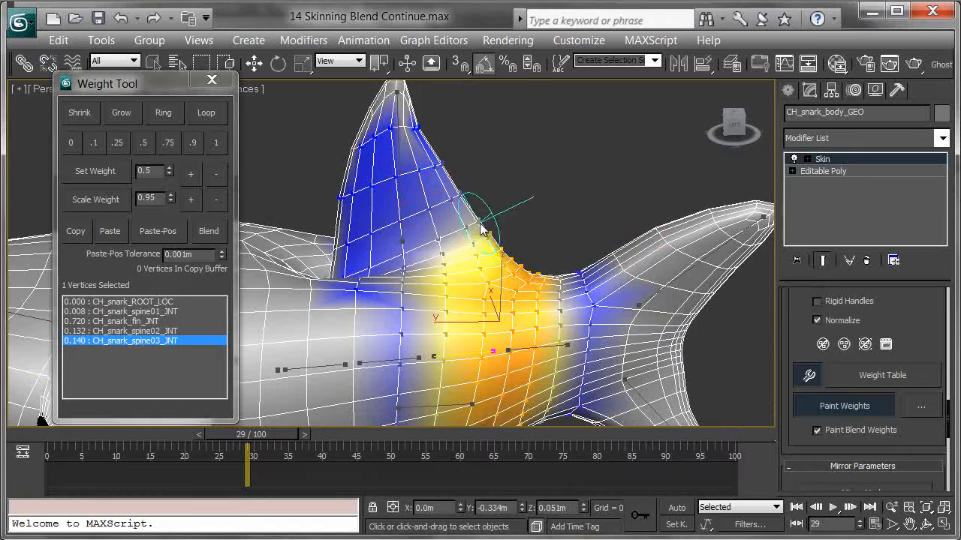
middle_click_drag(372, 304, 448, 429, "alt")
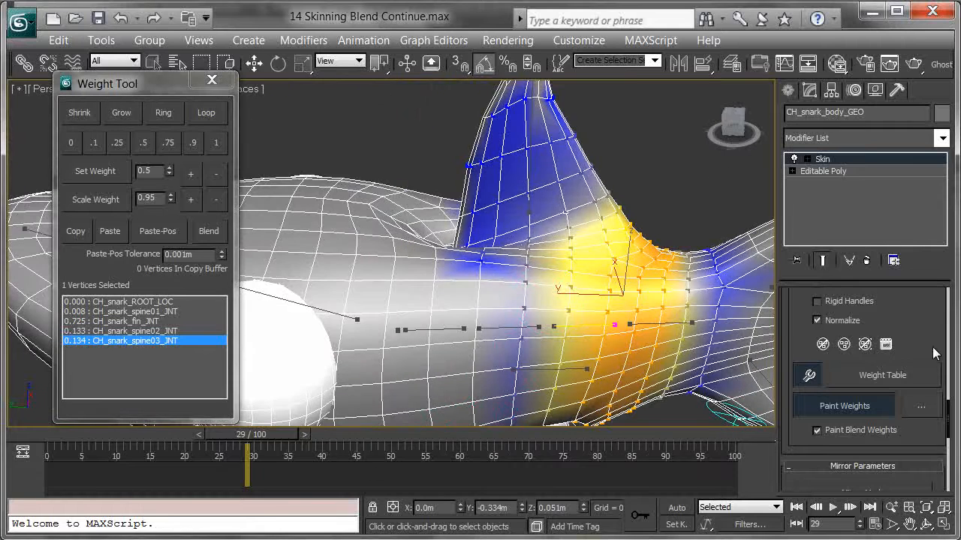
- Leave the Skin modifier's envelope editing and deselect the snark body
left_click_drag(804, 299, 850, 468)
left_click_drag(789, 335, 791, 525)
left_click(815, 319)
left_click(657, 190)
middle_click_drag(597, 223, 463, 425, "alt")
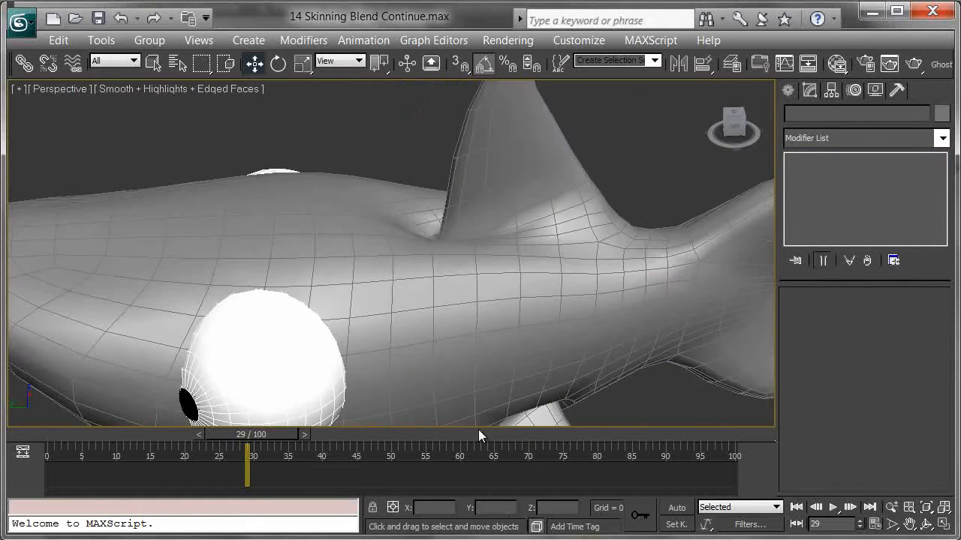
- Scrub through the animation and examine how the dorsal fin and body deform from the side and front
left_click_drag(221, 435, 729, 506)
middle_click_drag(597, 264, 322, 327, "alt")
middle_click_drag(196, 262, 128, 330, "alt")
left_click_drag(719, 436, 190, 449)
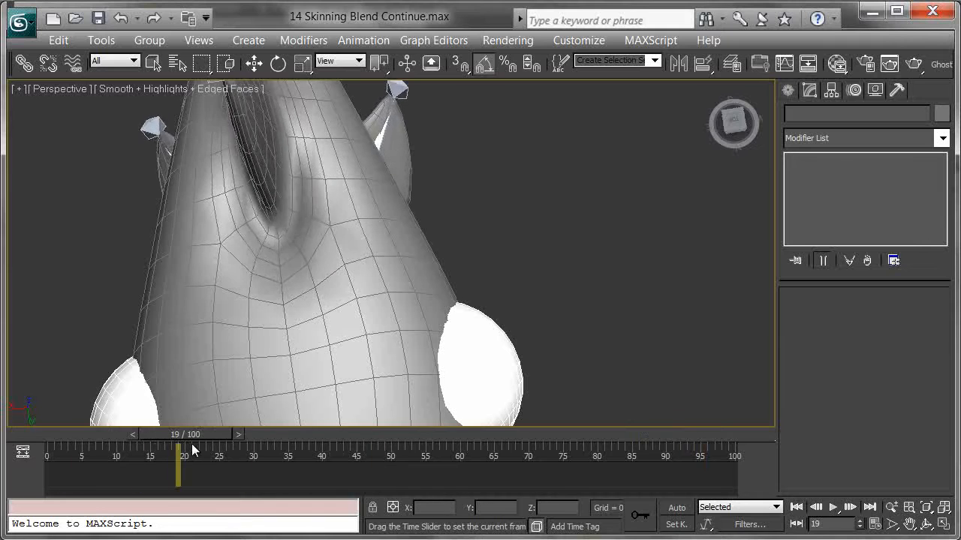
key("w")
middle_click_drag(365, 326, 359, 295, "alt")
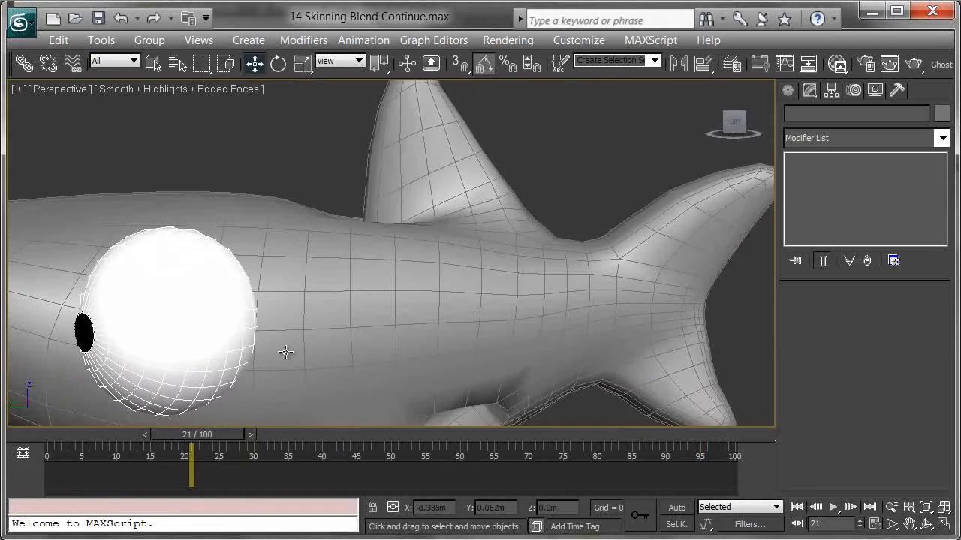
- Return the animation to frame 0 and inspect the whole snark from several angles with nothing selected
left_click_drag(197, 434, 41, 436)
middle_click_drag(338, 300, 541, 201, "alt")
middle_click_drag(457, 344, 510, 327, "alt")
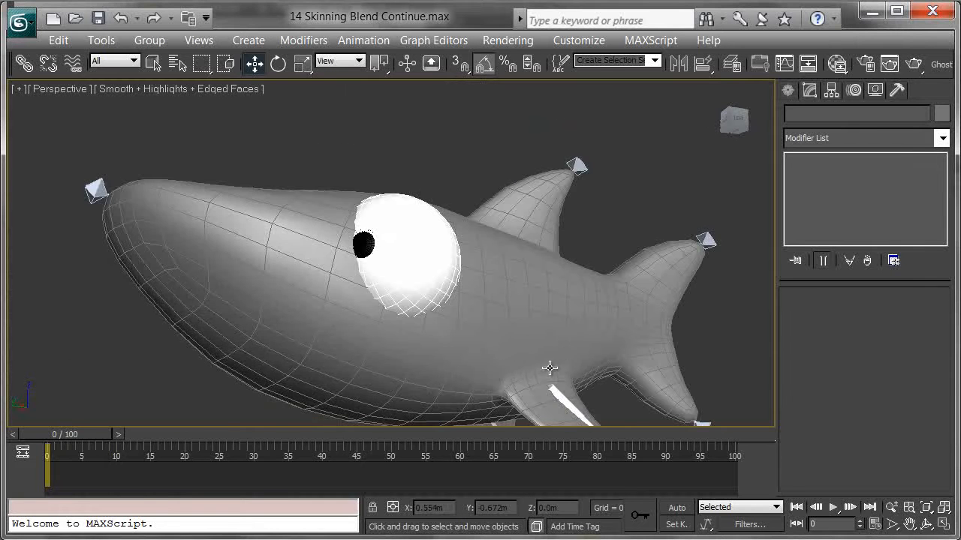
middle_click_drag(540, 369, 685, 342, "alt")
middle_click_drag(541, 261, 528, 229, "alt")
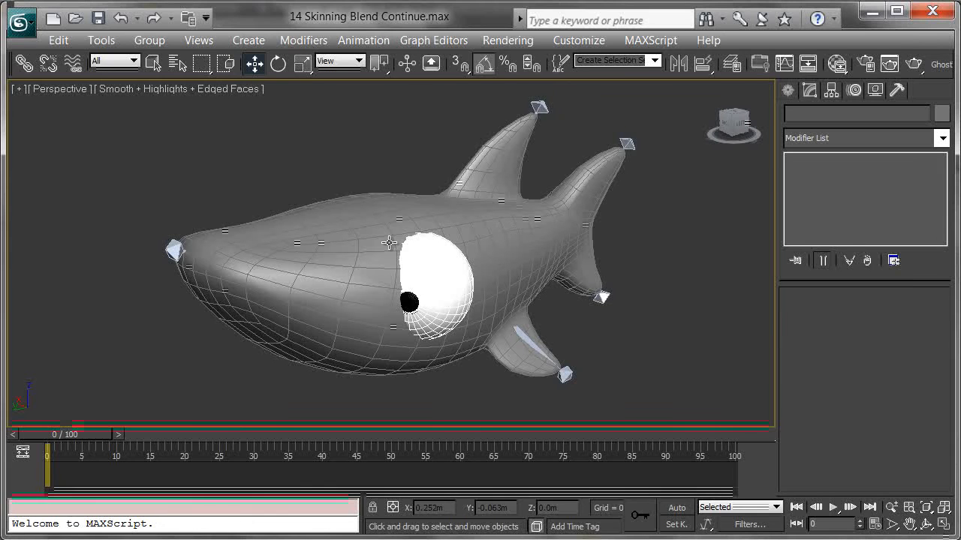
left_click(642, 371)
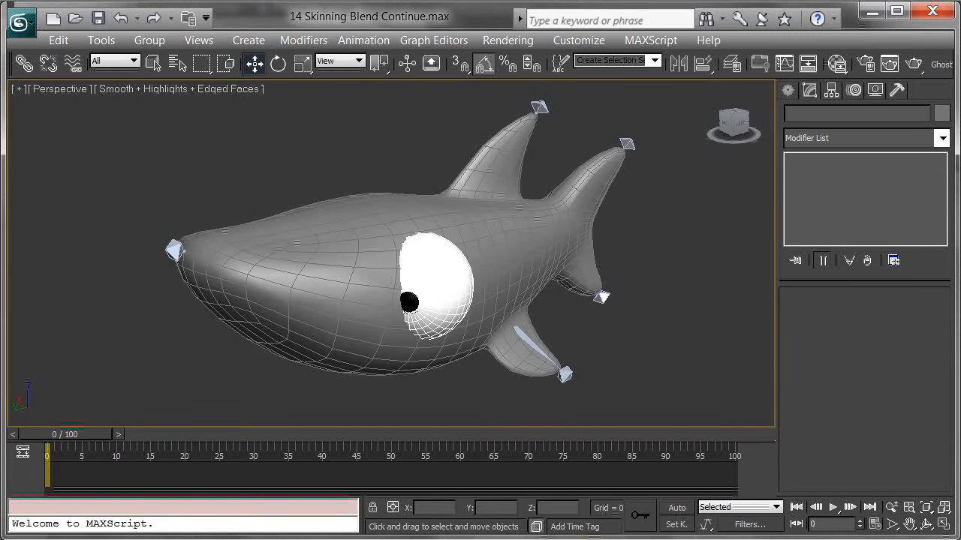